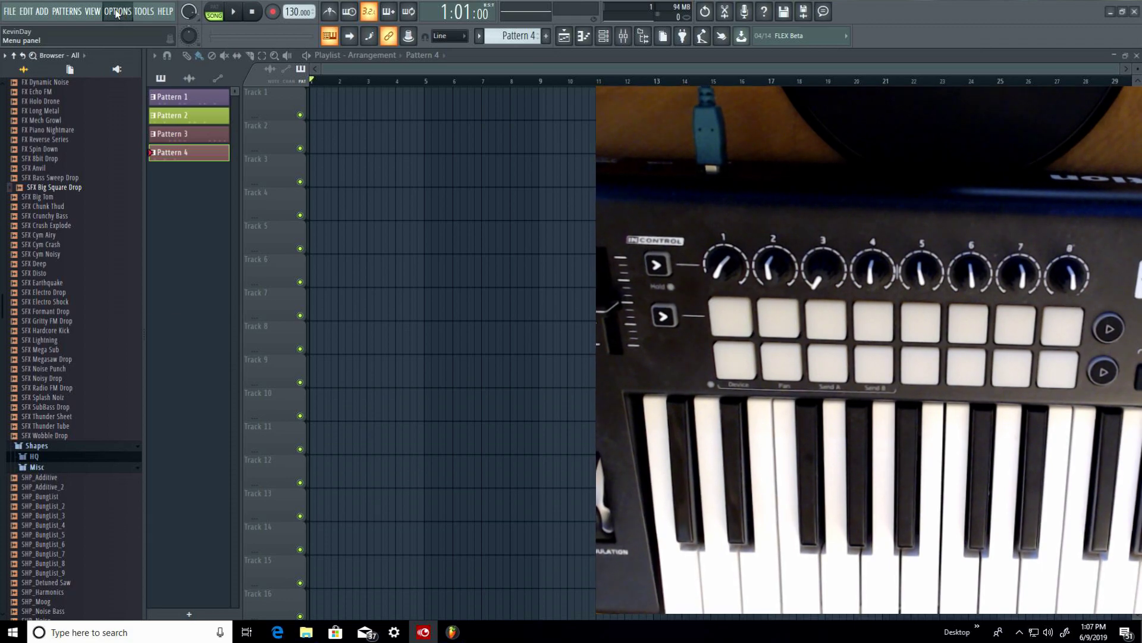
# - Open the MIDI settings from the Options menu
pyautogui.click(119, 12)
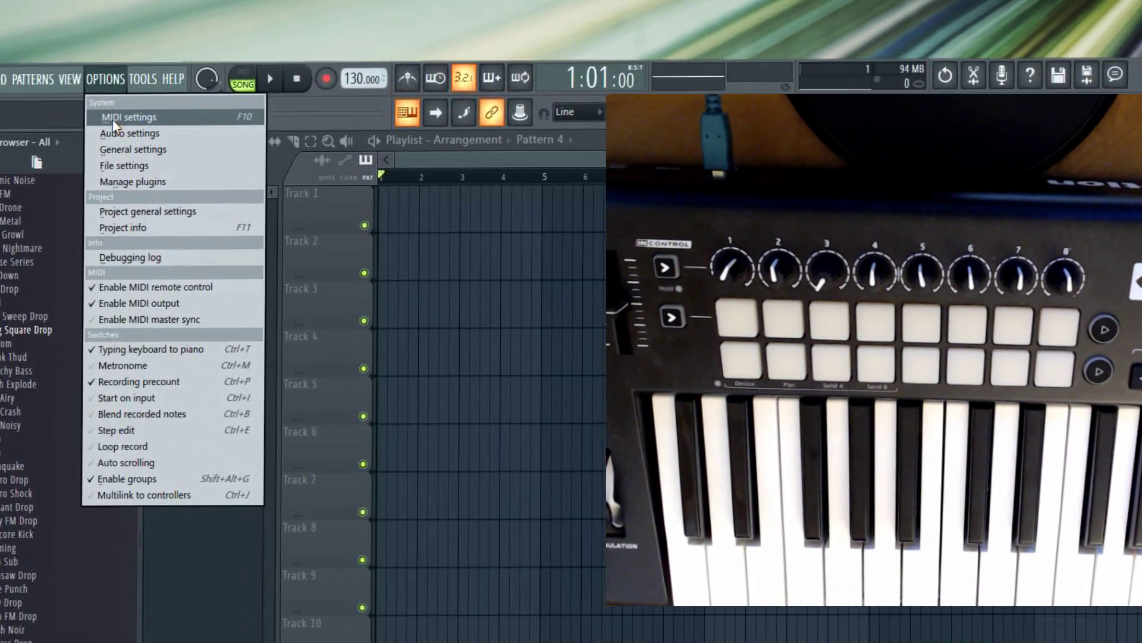
pyautogui.click(270, 201)
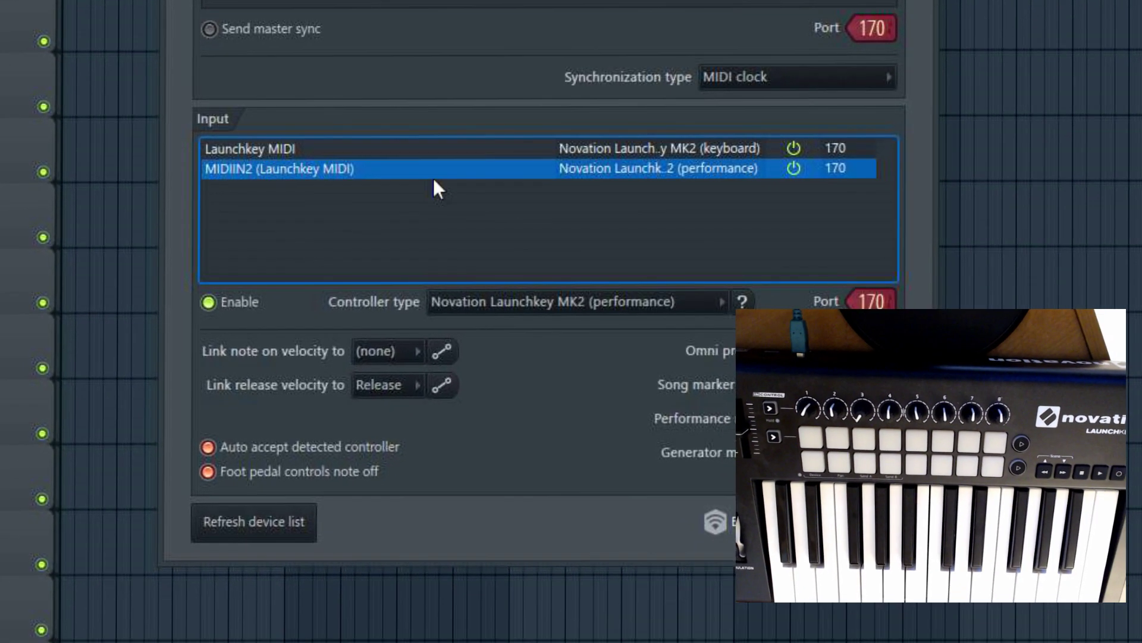
# - Set Launchkey MIDI to Novation Launchkey MK2 (keyboard) and MIDIIN2 to Launchkey MK2 (performance)
pyautogui.click(648, 152)
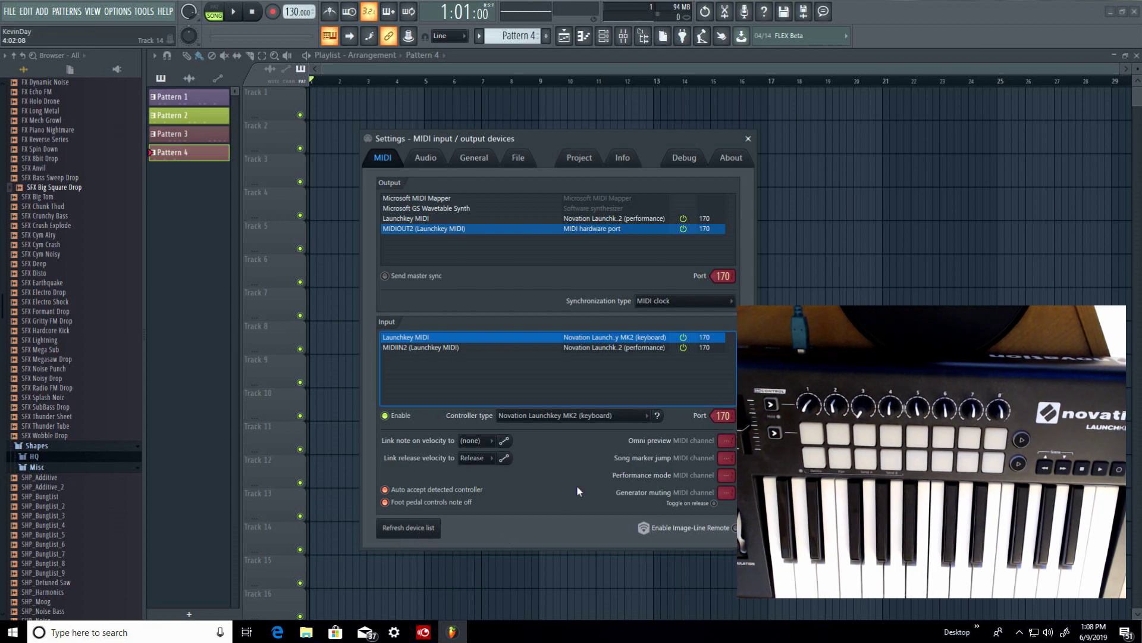
pyautogui.click(583, 420)
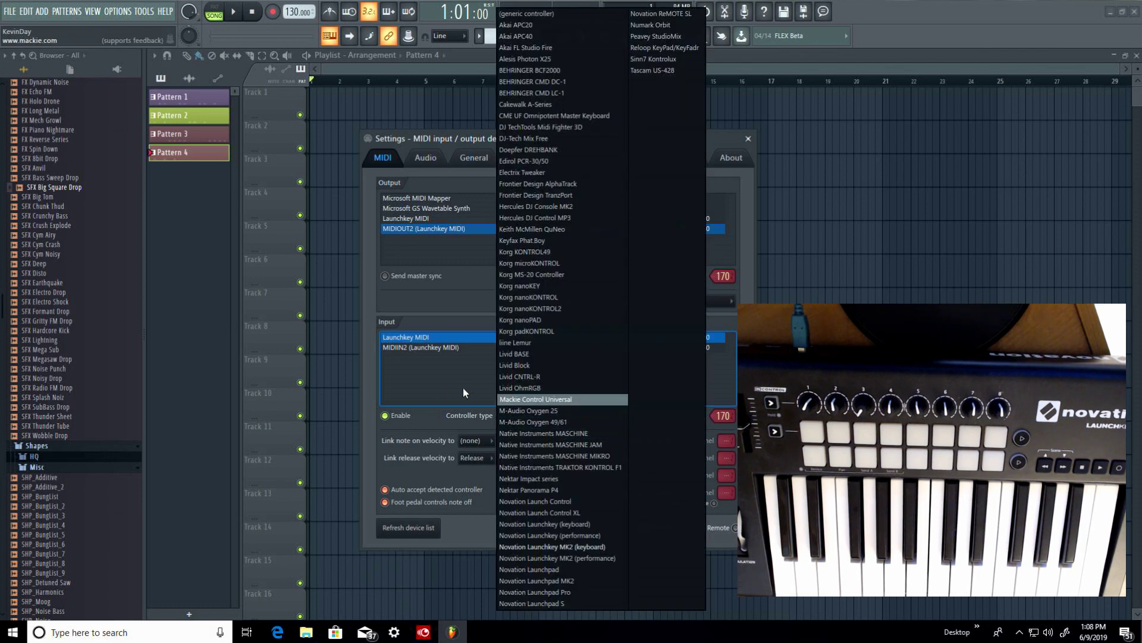
pyautogui.click(453, 347)
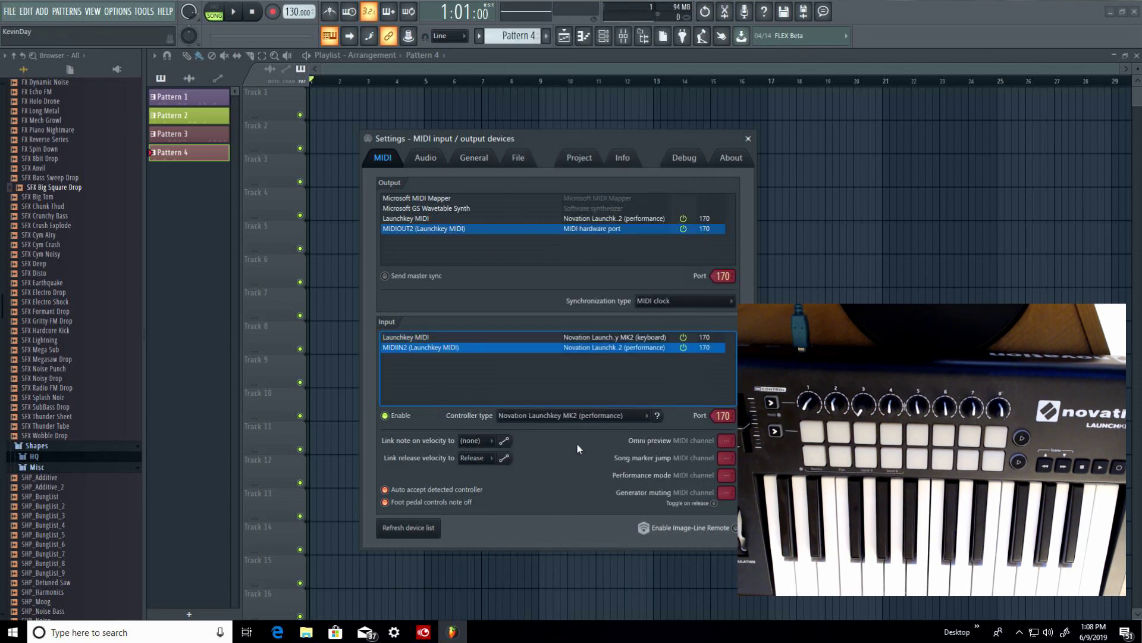
pyautogui.click(596, 421)
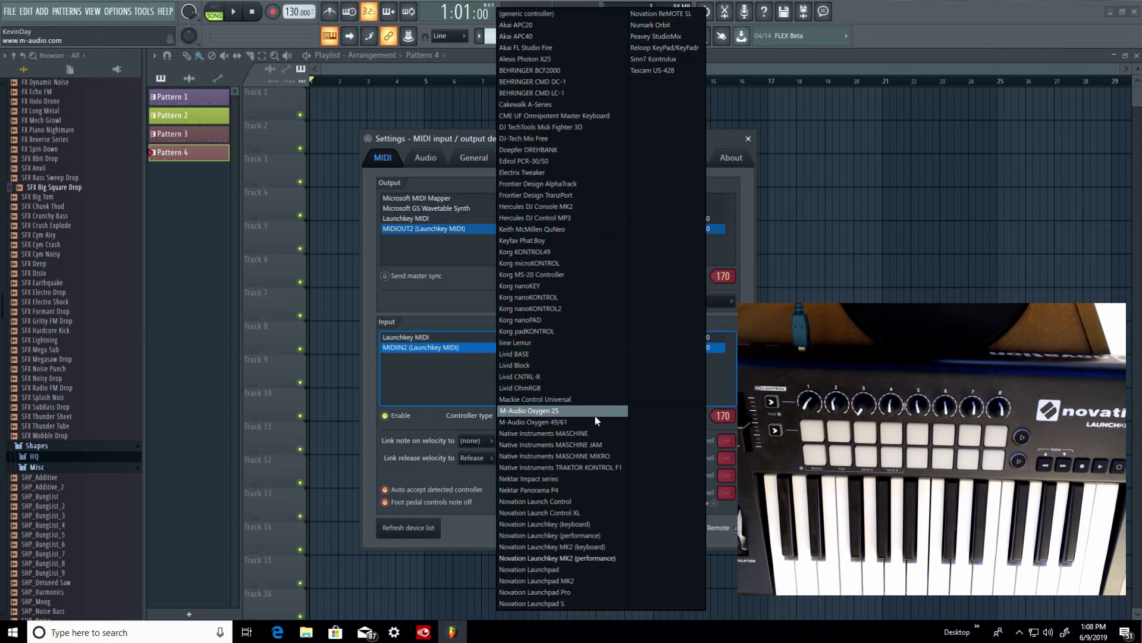
pyautogui.click(533, 547)
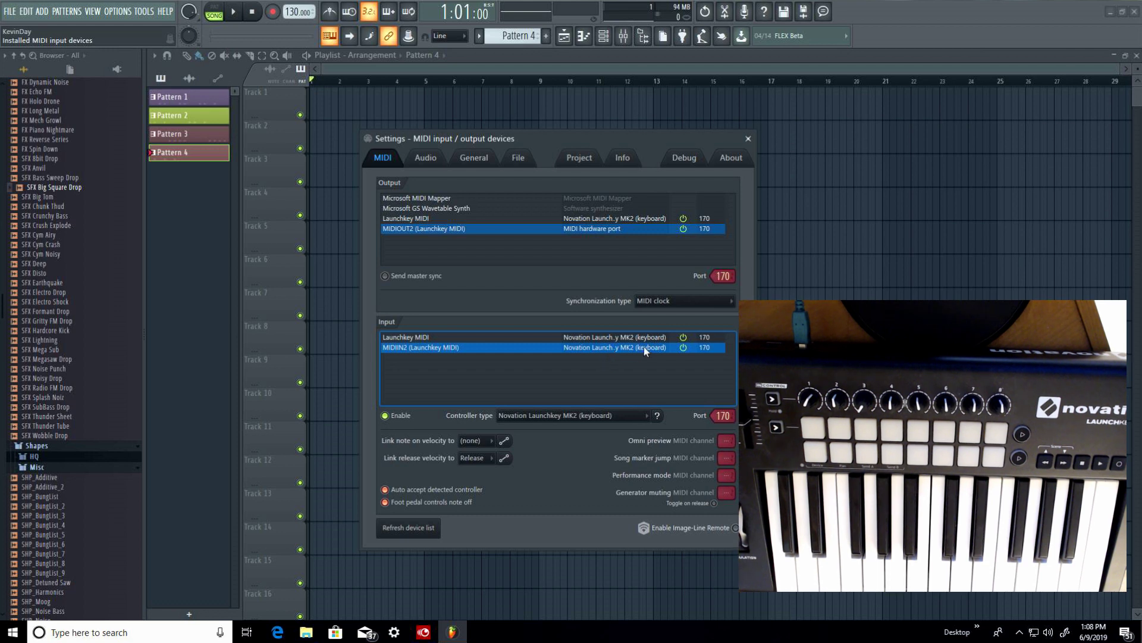
pyautogui.click(585, 416)
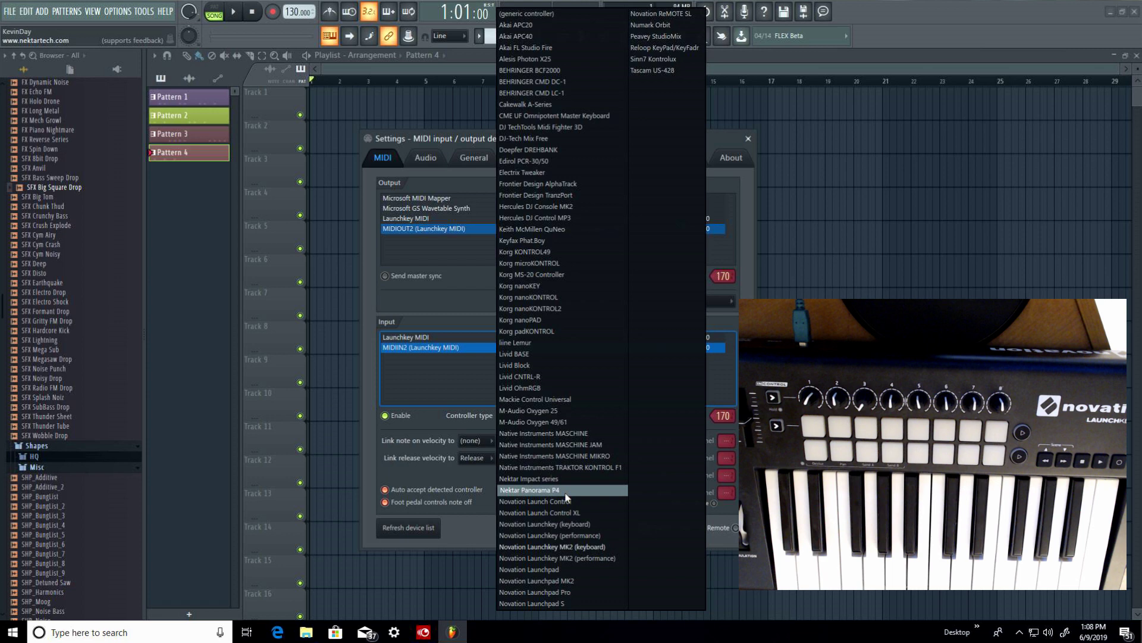
pyautogui.click(552, 557)
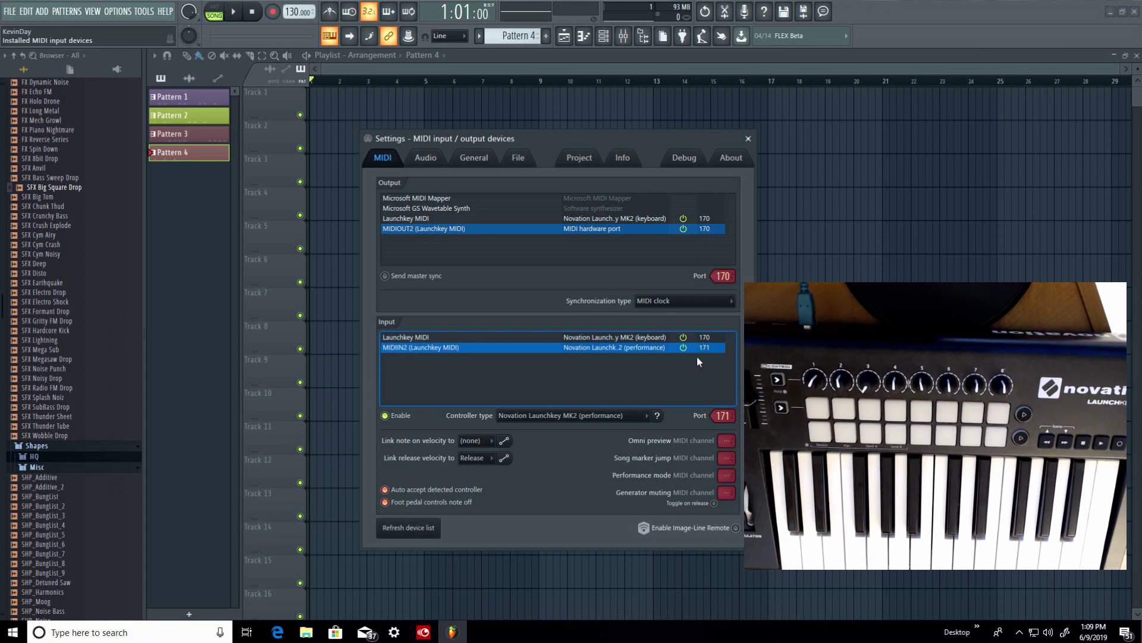
# - Select the MIDIOUT2 output and raise its port to 171
pyautogui.click(698, 230)
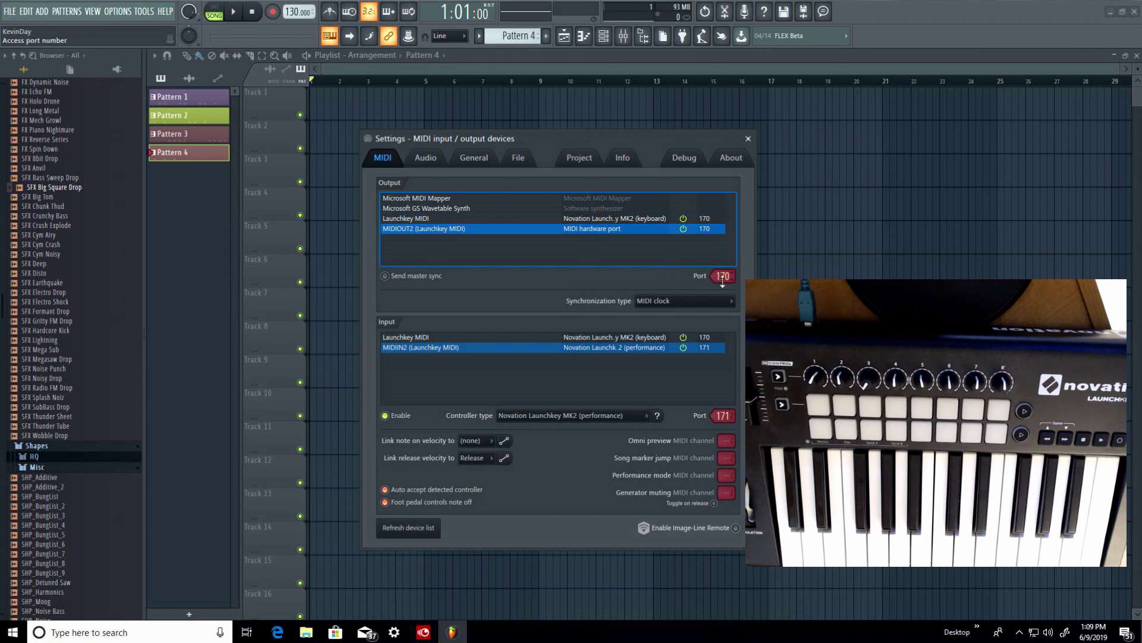
pyautogui.scroll(1, 723, 282)
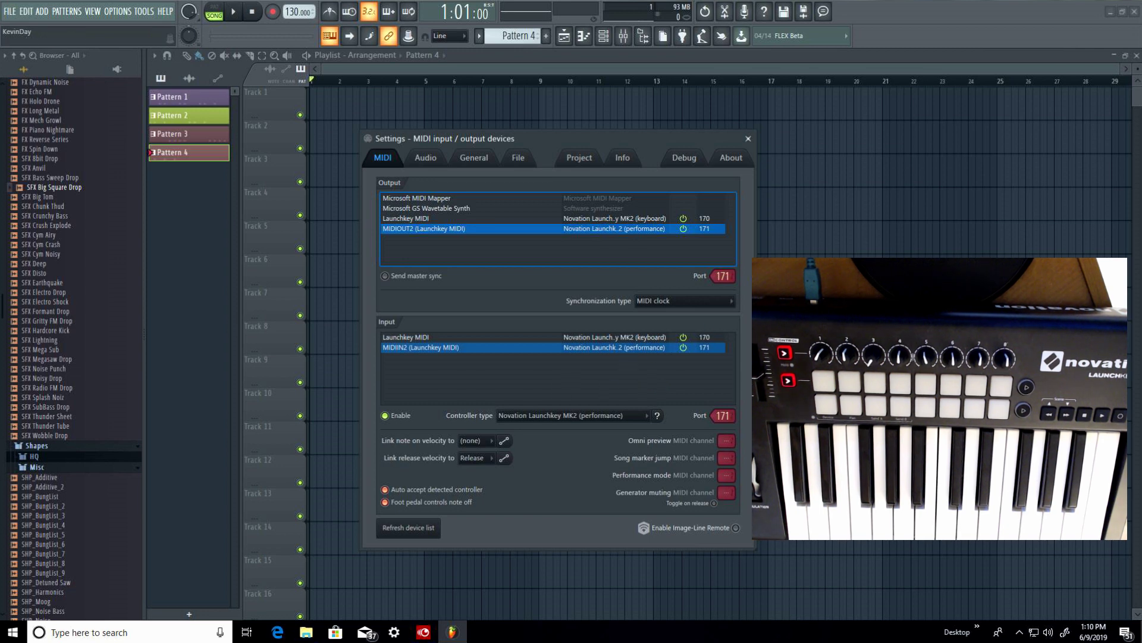
# - Close MIDI settings and open Pattern 1 in the Channel rack, toggling an 808 Kick step
pyautogui.click(748, 139)
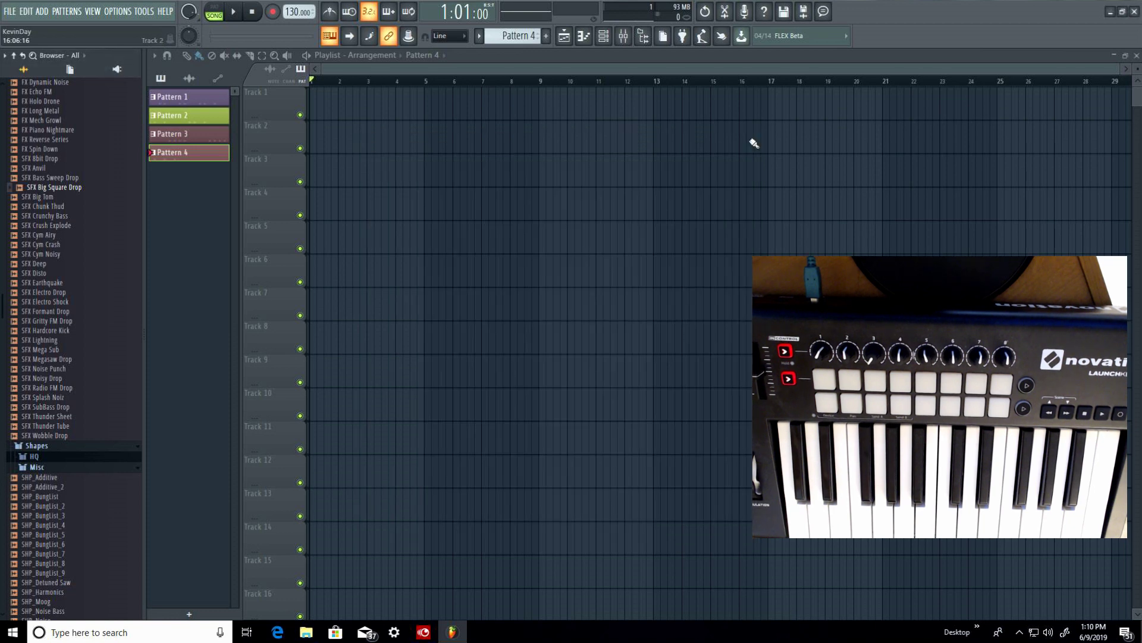
pyautogui.click(181, 98)
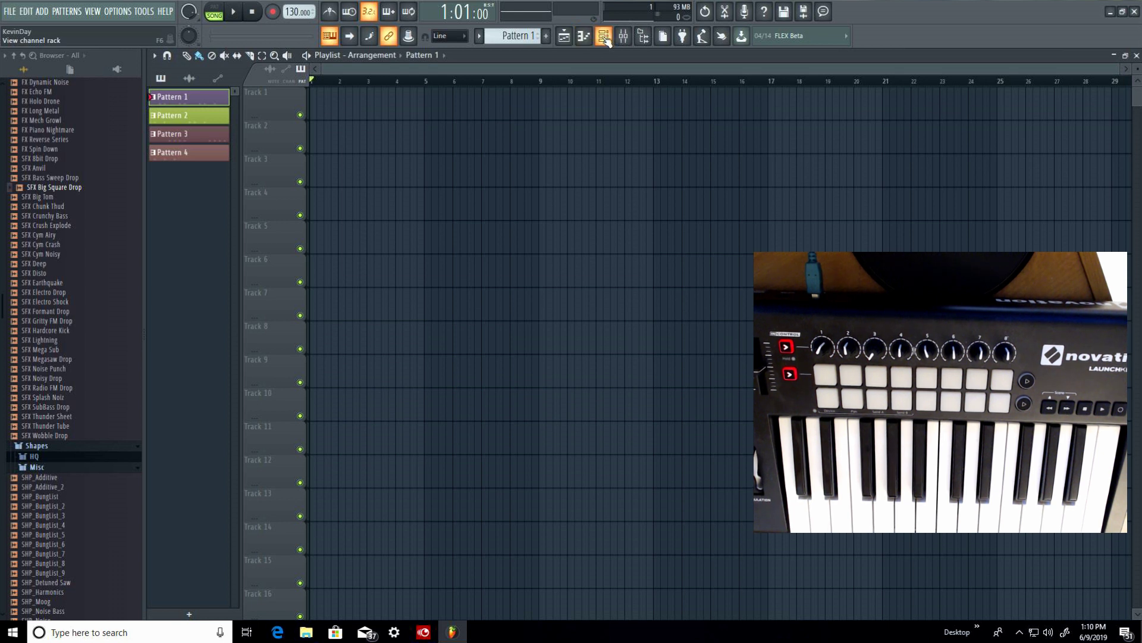
pyautogui.click(605, 37)
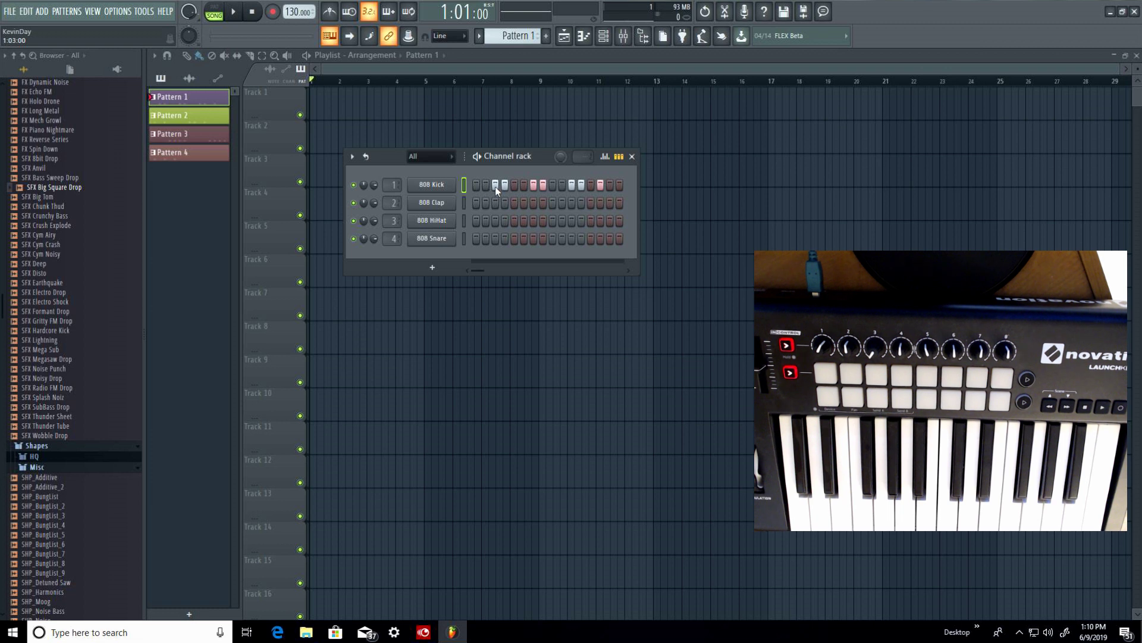
pyautogui.click(600, 185)
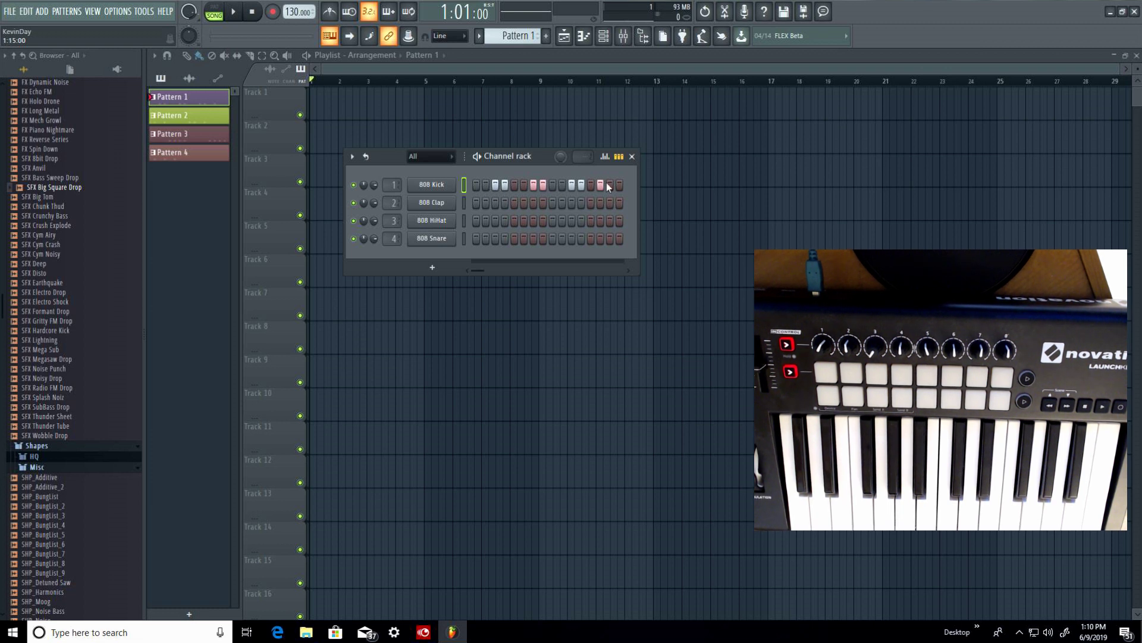
# - Close the Channel rack and place Pattern 1, 2, 3 and 4 clips at bars 1–4 on Track 1
pyautogui.click(633, 157)
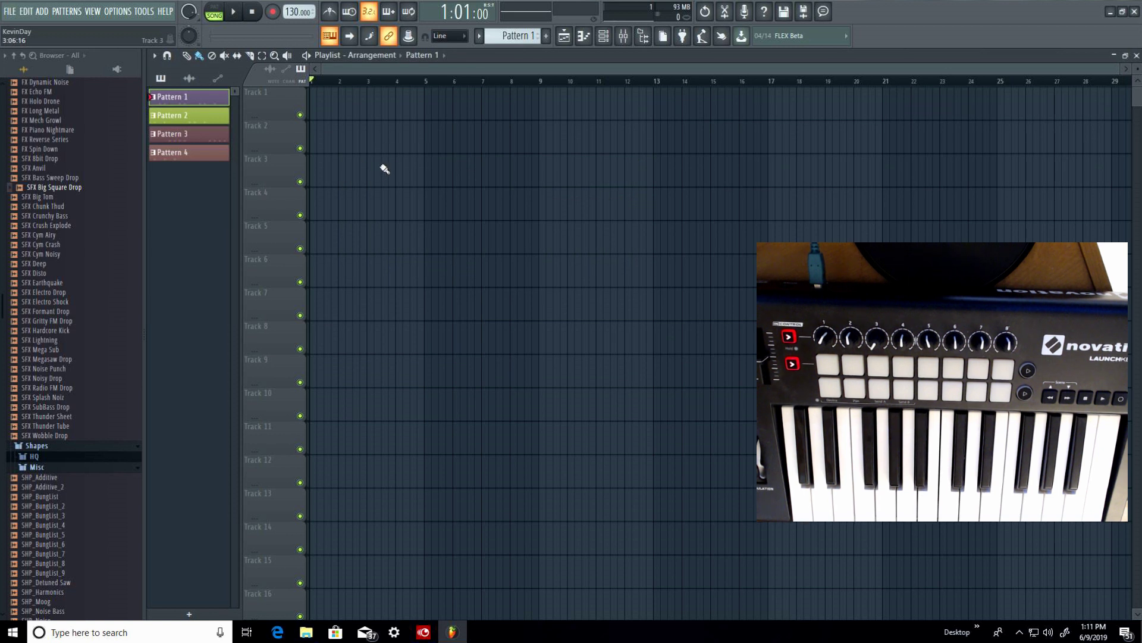
pyautogui.click(316, 105)
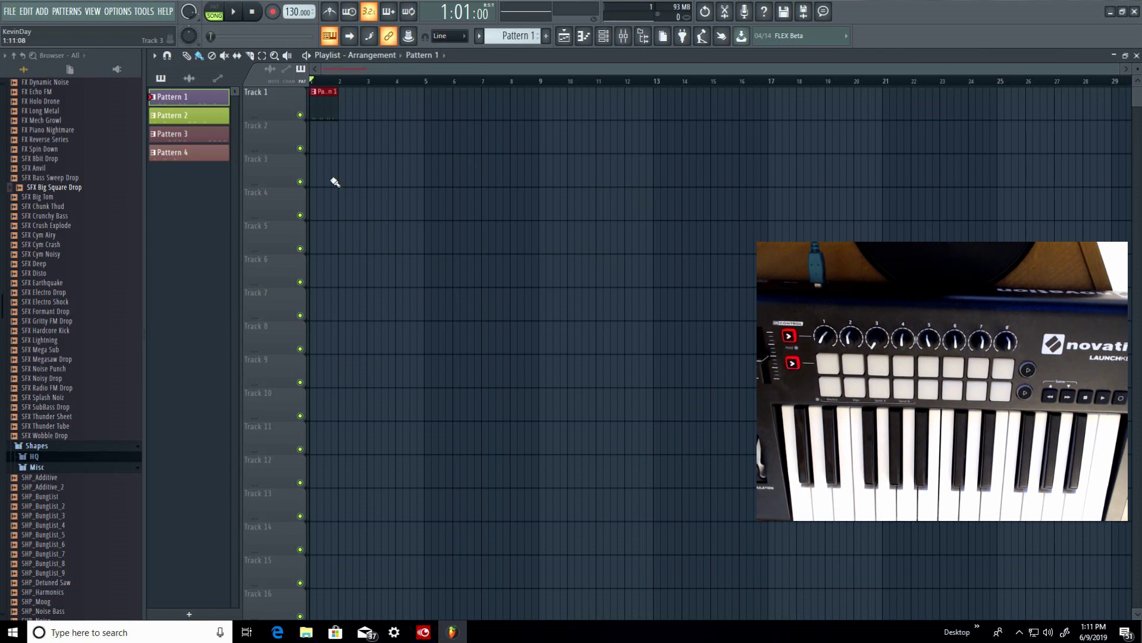
pyautogui.click(200, 119)
pyautogui.click(347, 111)
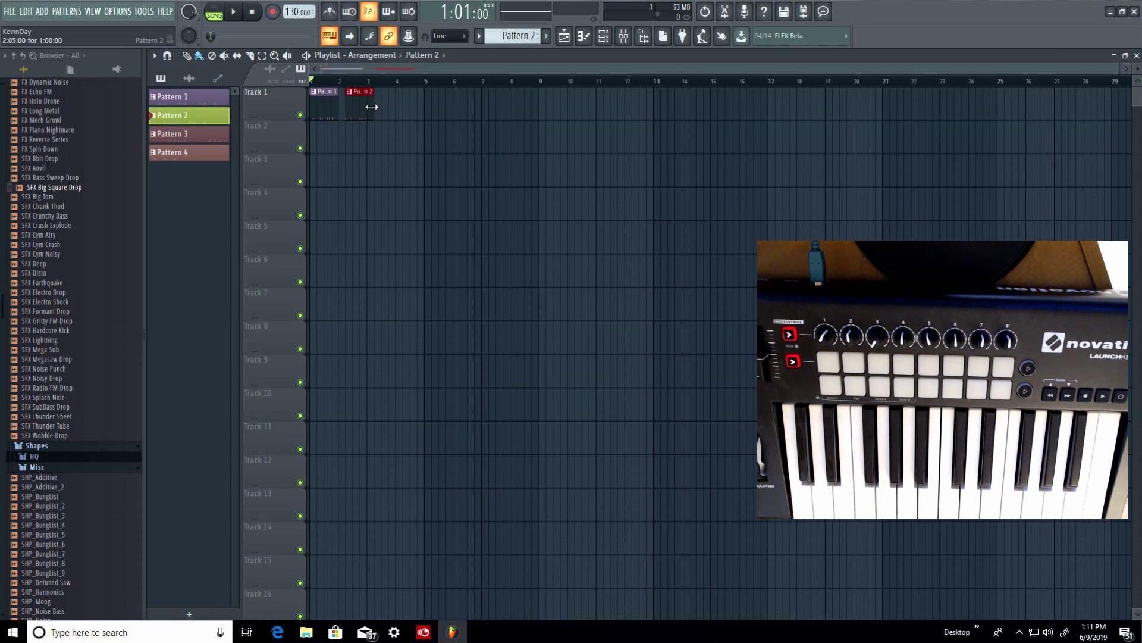
pyautogui.moveTo(361, 91); pyautogui.dragTo(355, 92)
pyautogui.click(202, 134)
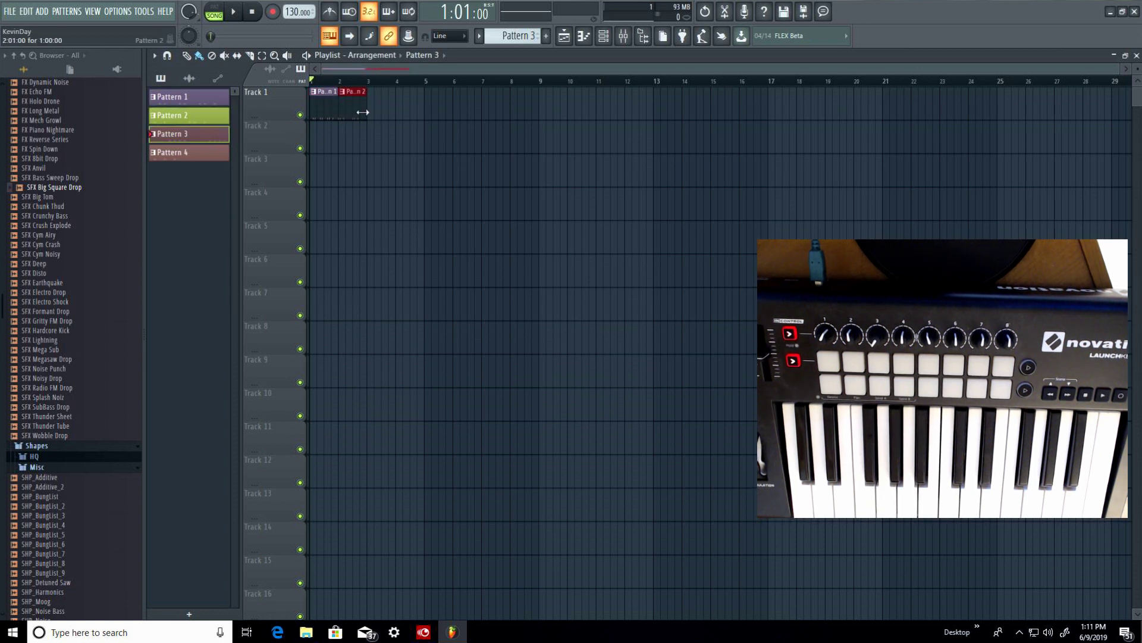
pyautogui.click(369, 97)
pyautogui.click(196, 152)
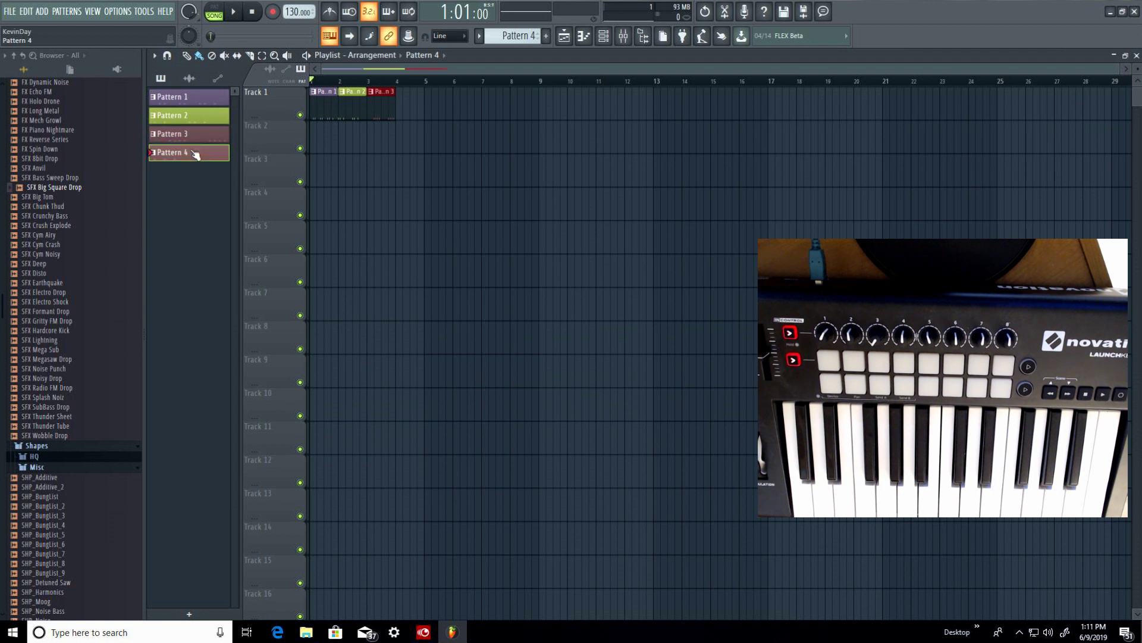
pyautogui.click(400, 99)
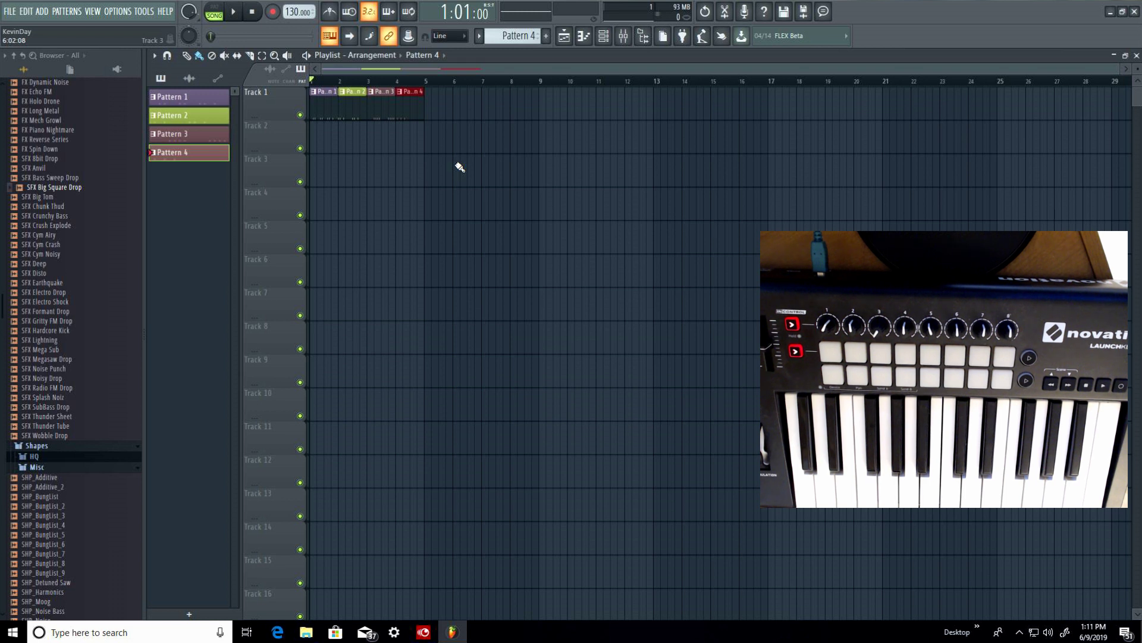
# - Run Tools > Macros > Prepare for performance mode and confirm with Ok
pyautogui.click(139, 13)
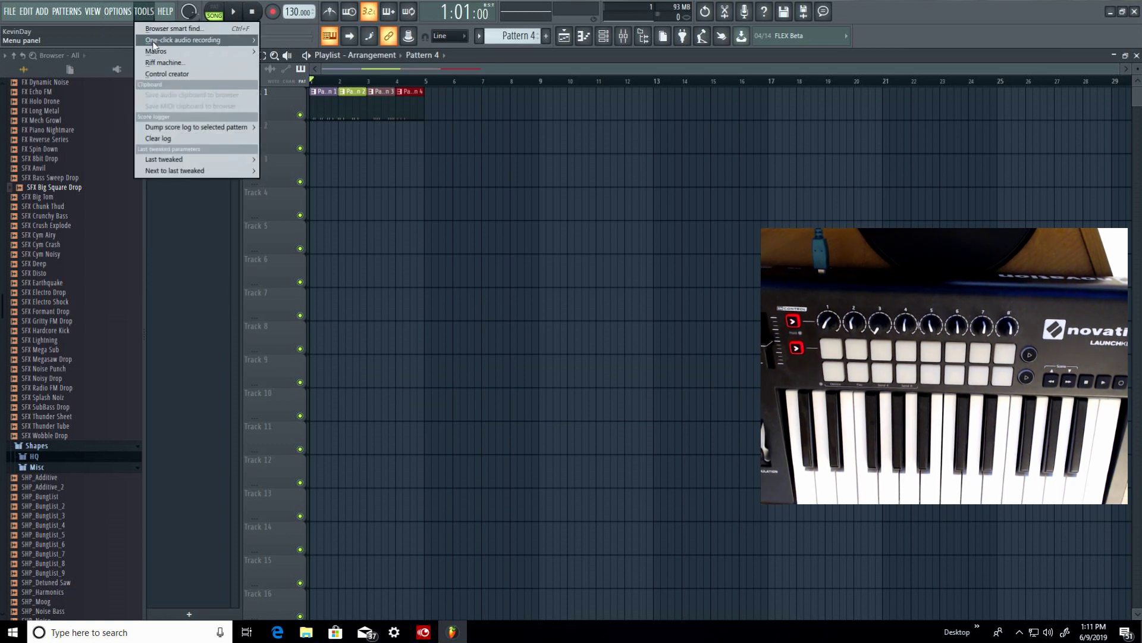
pyautogui.moveTo(158, 52)
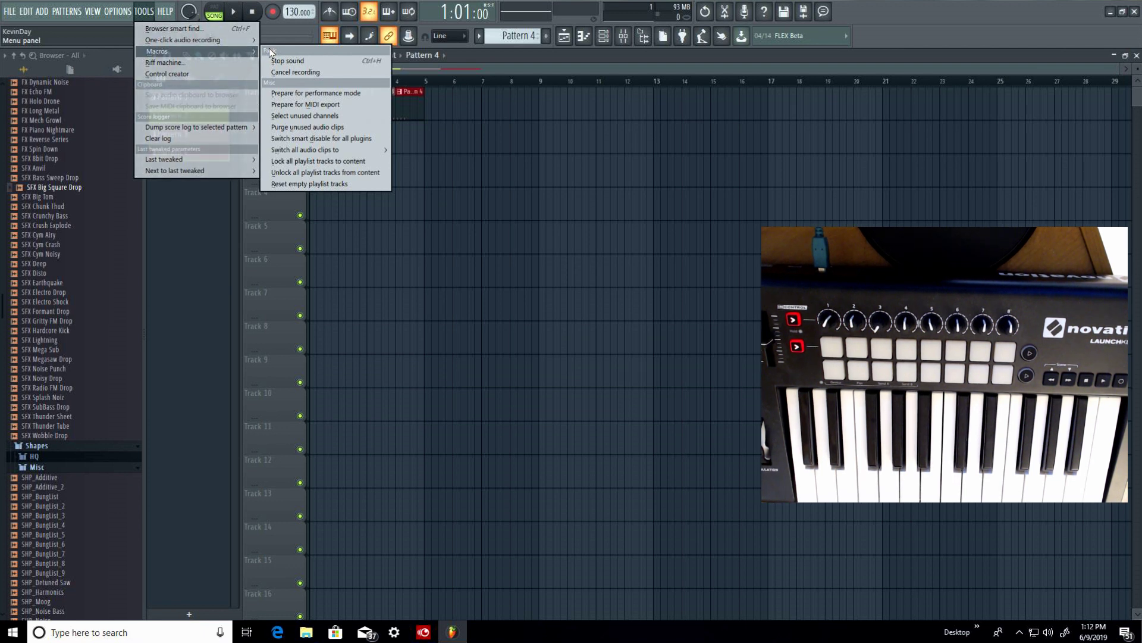
pyautogui.click(299, 96)
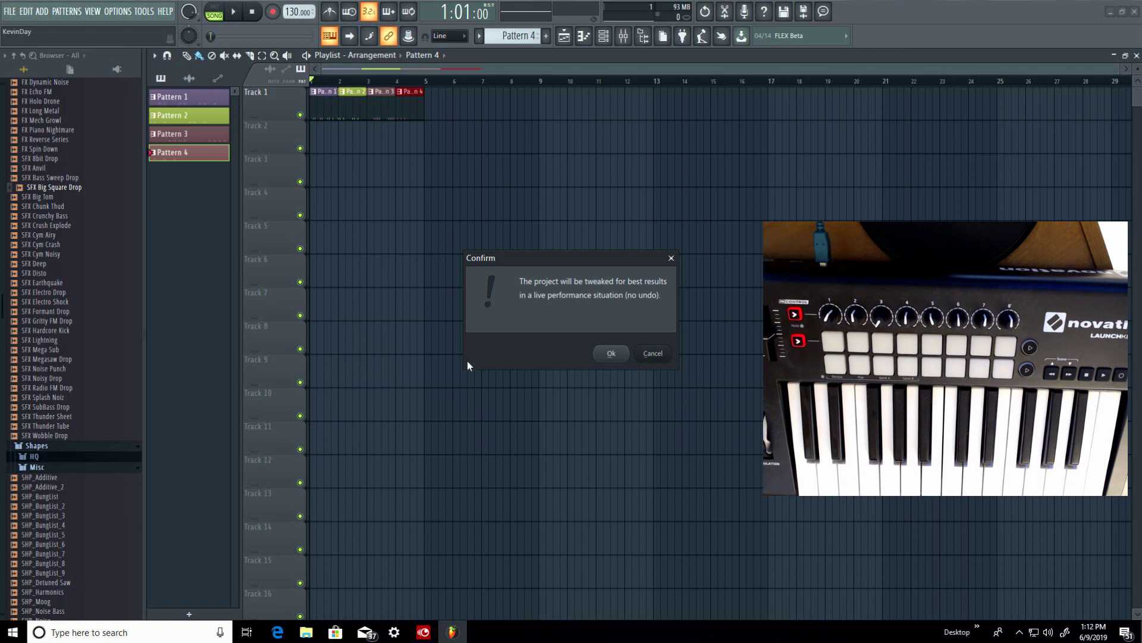
pyautogui.click(620, 356)
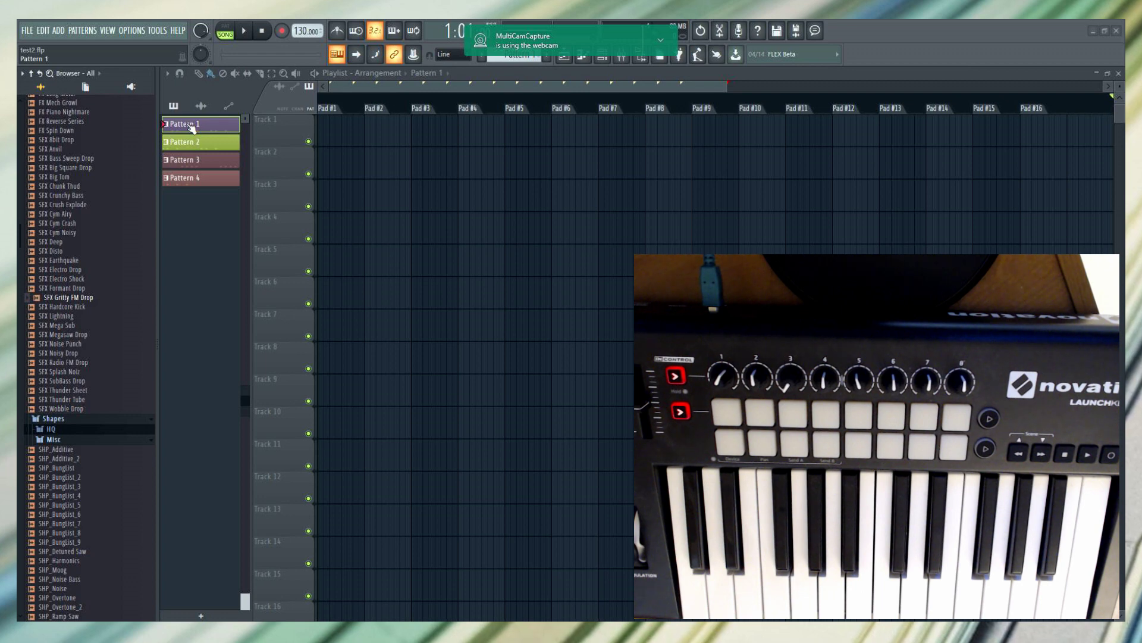
# - Drag Pattern 1 from the picker onto Pad #1 of Track 1
pyautogui.moveTo(191, 126); pyautogui.dragTo(318, 123)
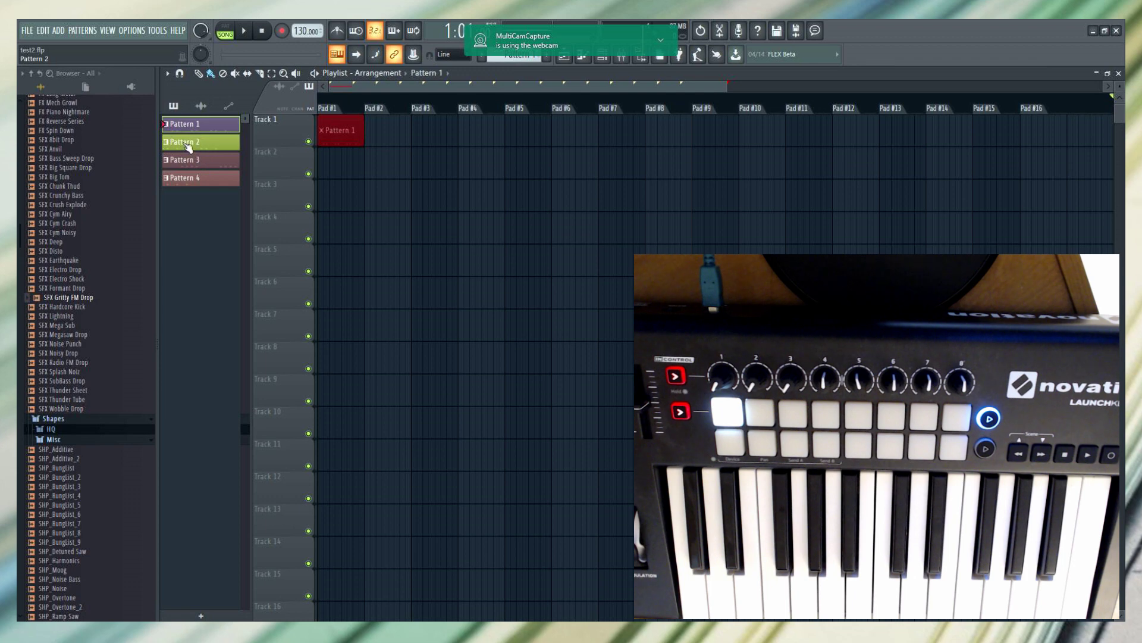
# - Drag Pattern 2 to Track 1 Pad #2, and Patterns 3 and 4 to Track 2 Pads #1 and #2
pyautogui.moveTo(187, 145); pyautogui.dragTo(366, 136)
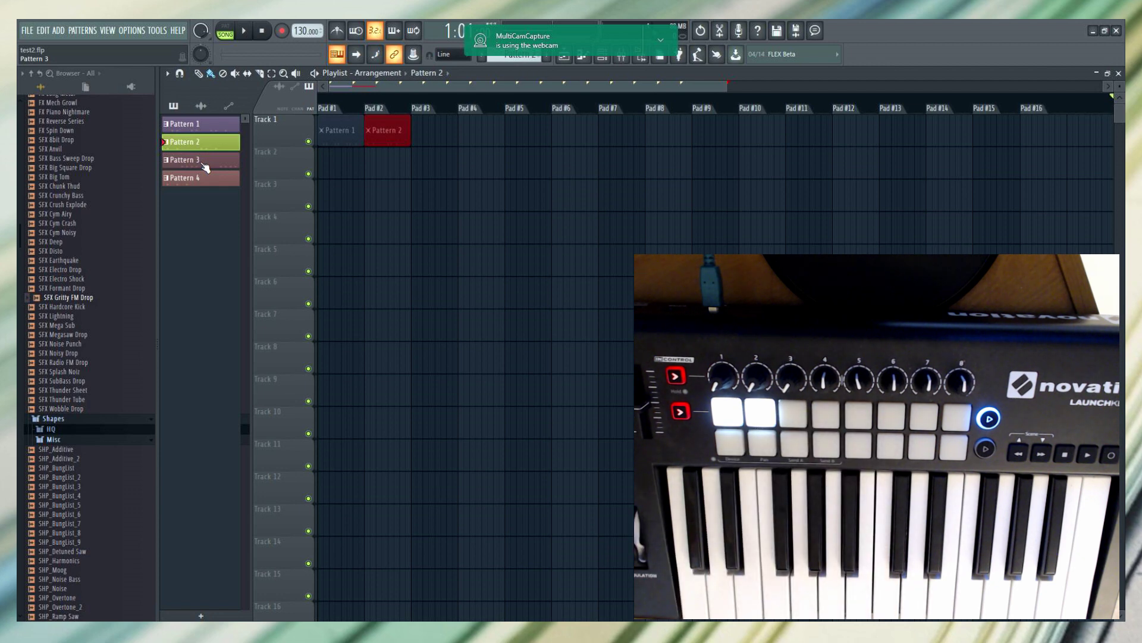
pyautogui.moveTo(205, 168); pyautogui.dragTo(323, 164)
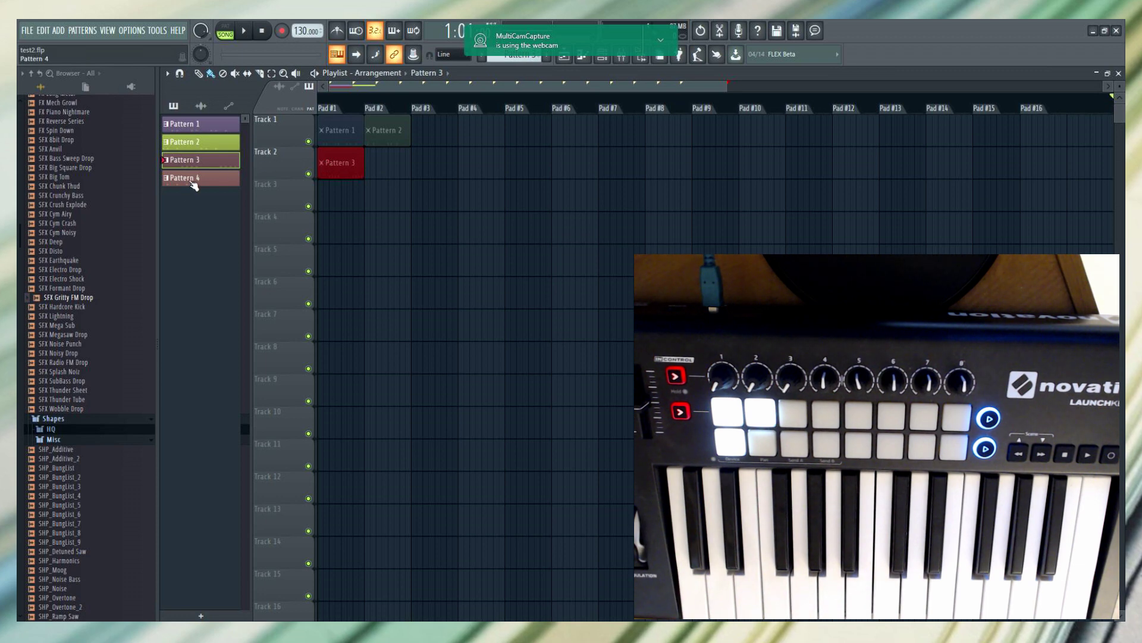
pyautogui.moveTo(194, 186); pyautogui.dragTo(369, 170)
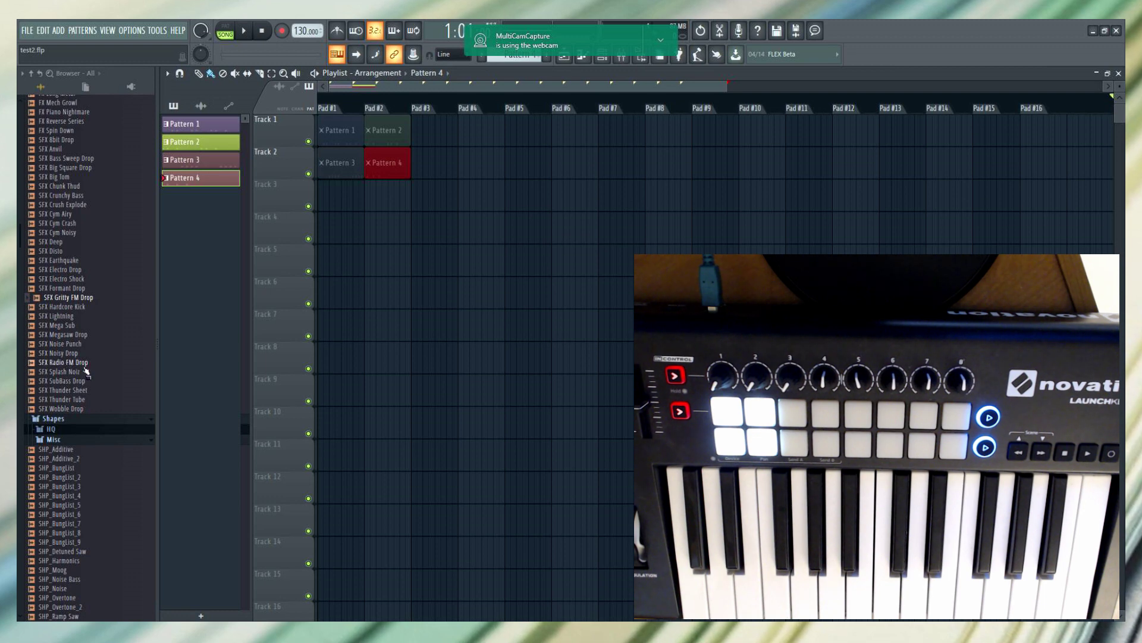
# - Place SFX Gritty FM Drop on Track 1 Pad #3 and trim it to fit the pad
pyautogui.click(69, 381)
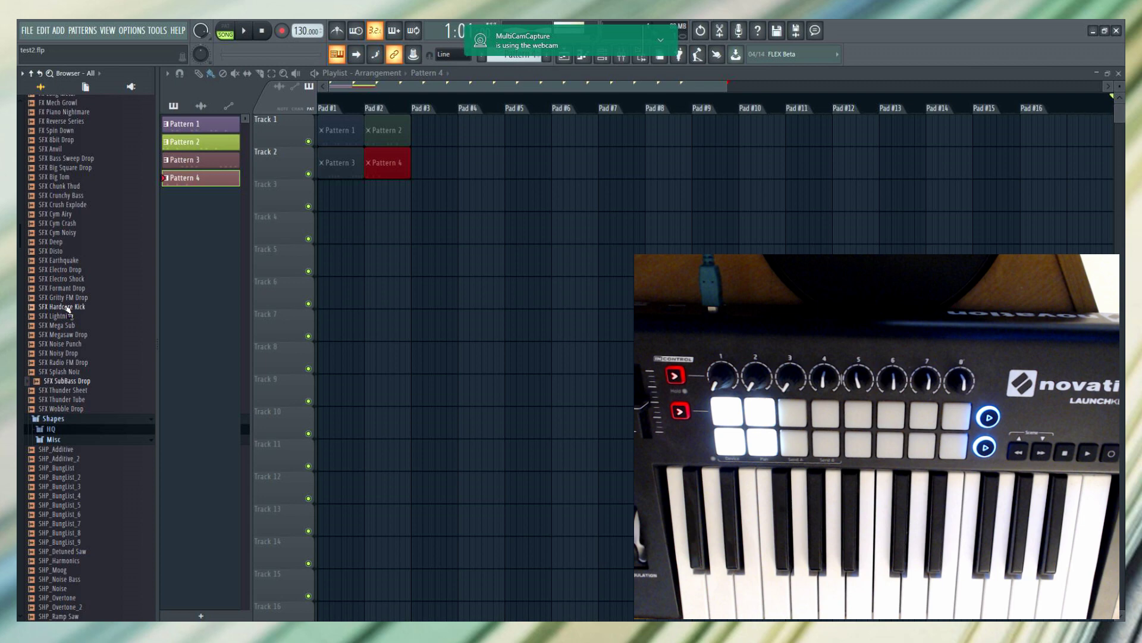
pyautogui.moveTo(59, 297); pyautogui.dragTo(413, 142)
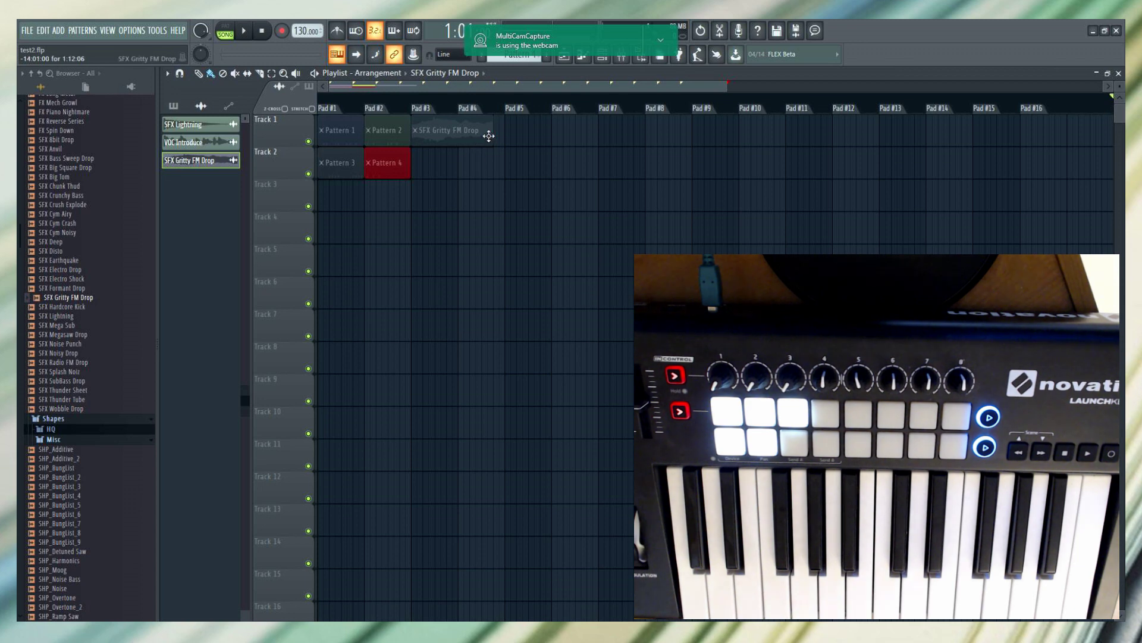
pyautogui.moveTo(491, 128); pyautogui.dragTo(471, 129)
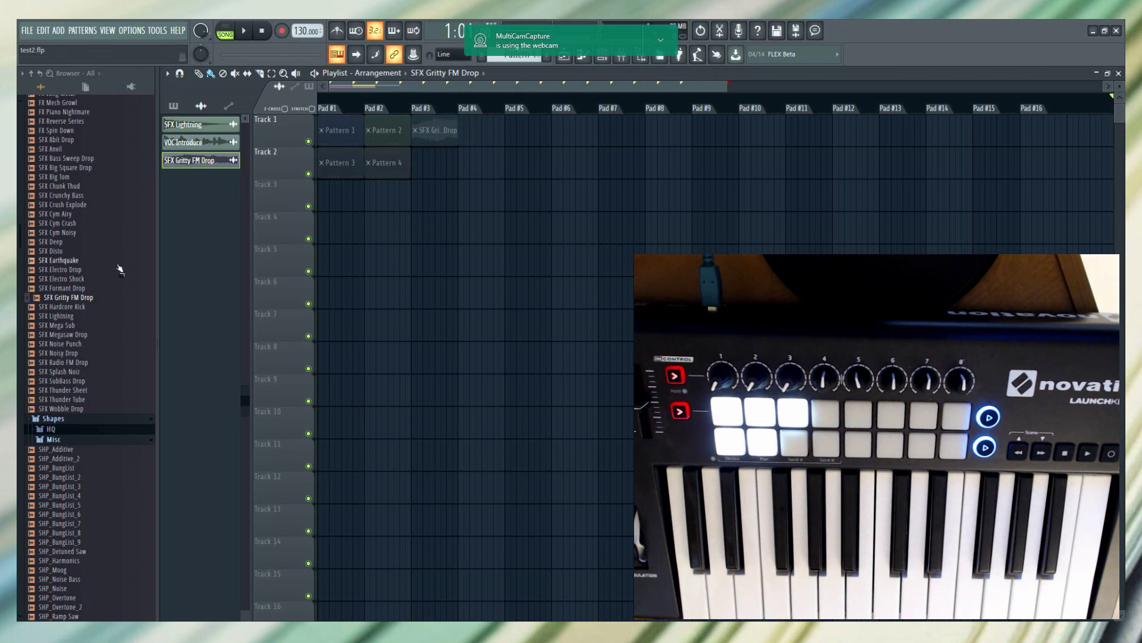
# - Preview SFX samples and place SFX Bass Sweep Drop on Track 2 Pad #3
pyautogui.click(59, 214)
pyautogui.click(54, 169)
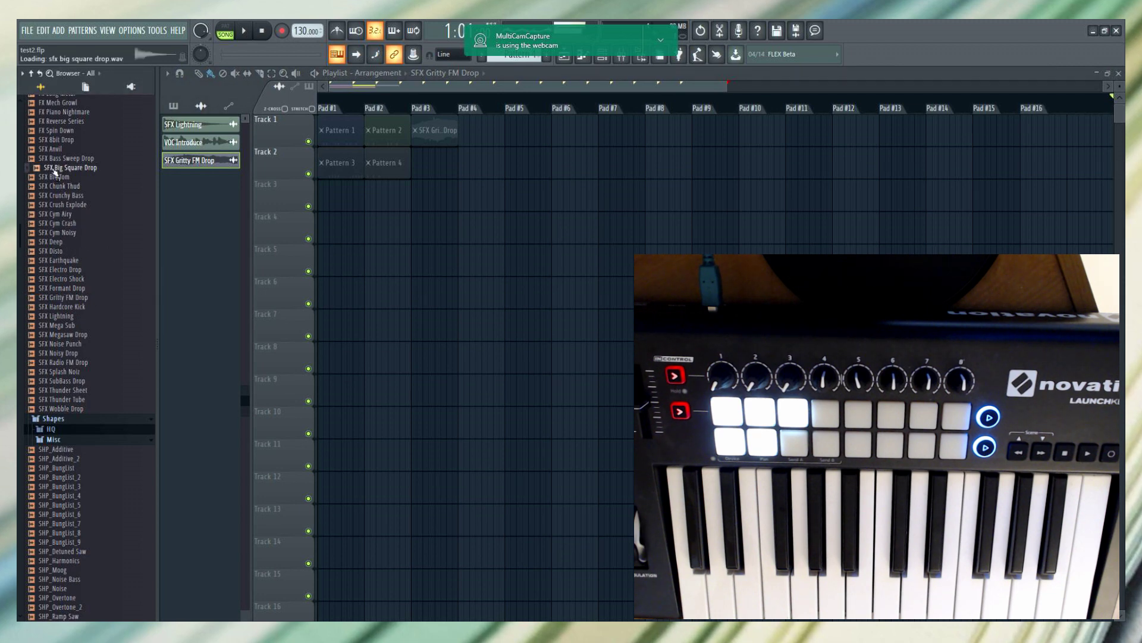
pyautogui.click(59, 160)
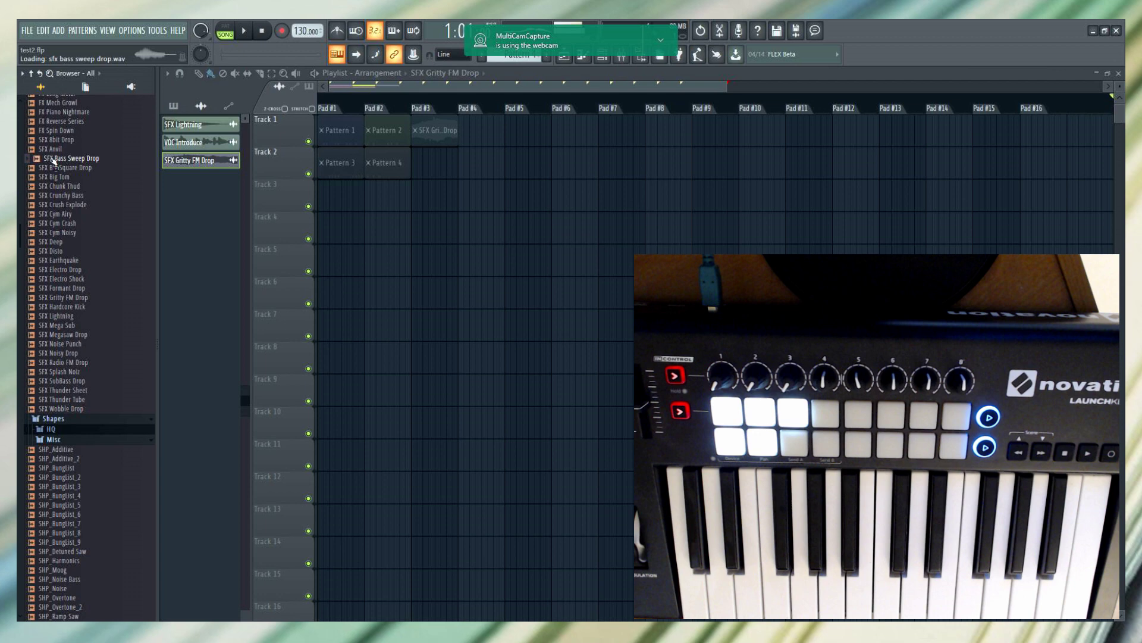
pyautogui.moveTo(52, 161); pyautogui.dragTo(411, 156)
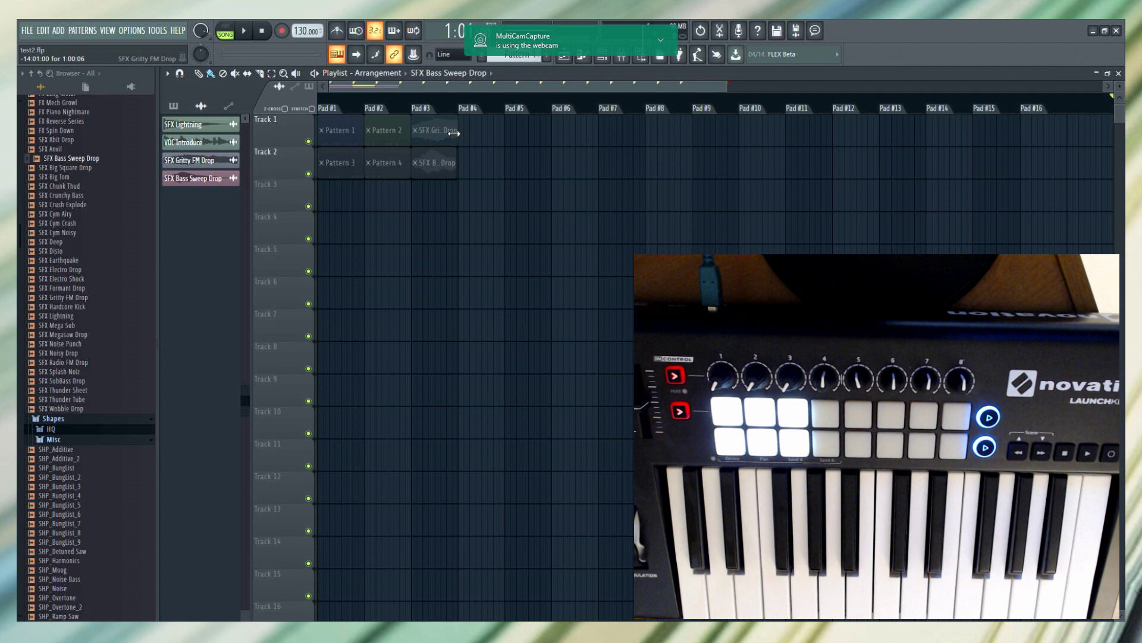
# - Set Track 1's performance setting to Stay and Track 2's to One shot
pyautogui.rightClick(287, 130)
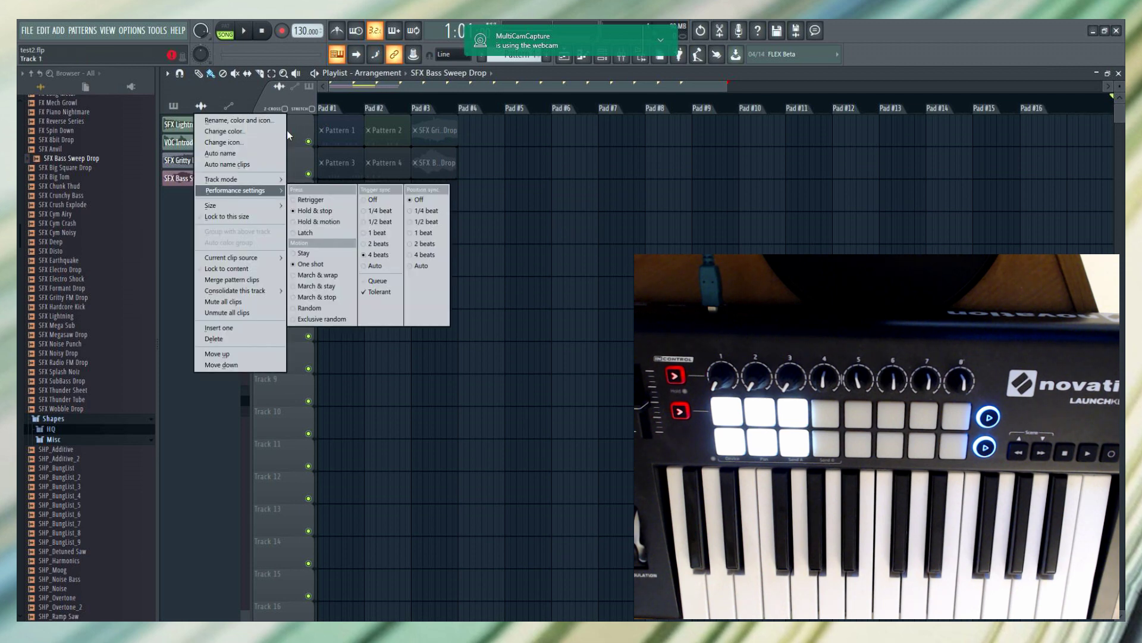
pyautogui.rightClick(292, 129)
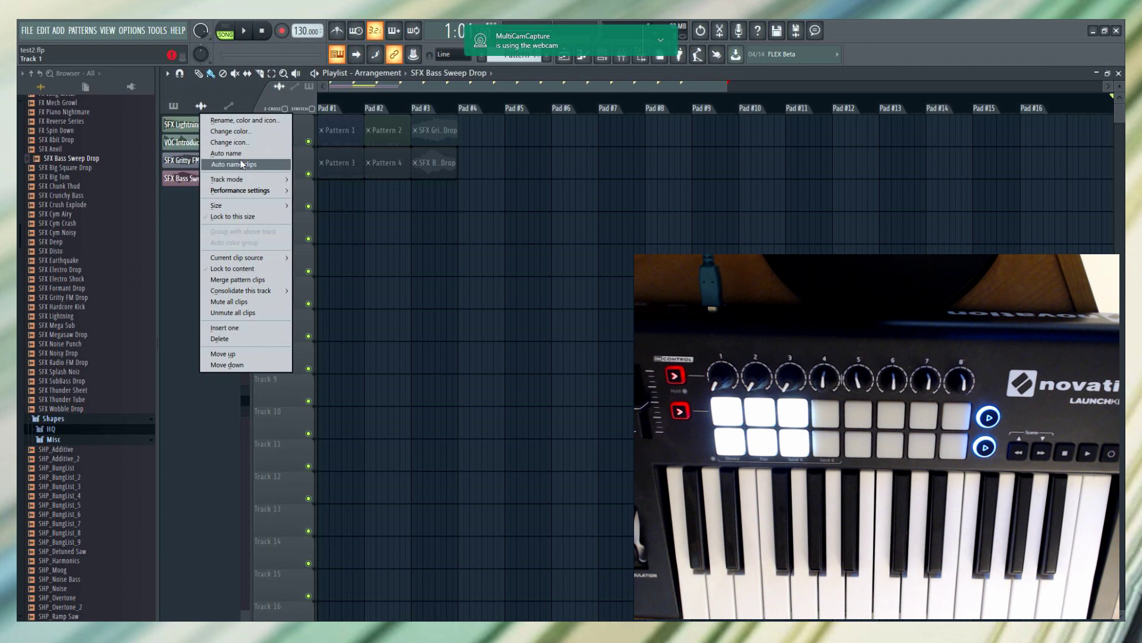
pyautogui.moveTo(241, 193)
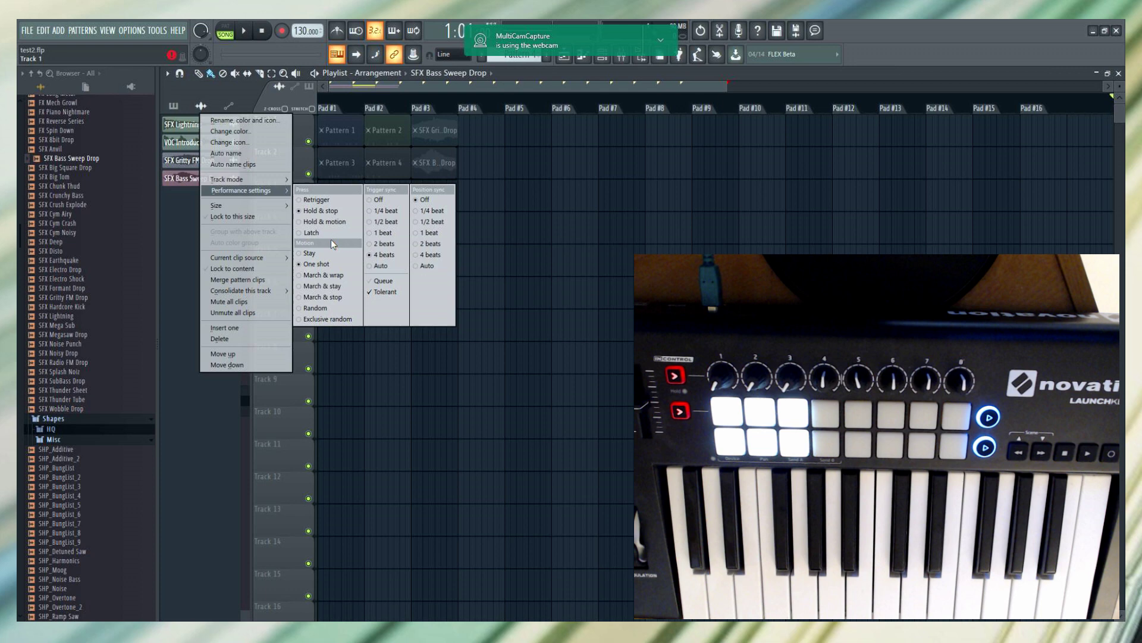
pyautogui.click(299, 258)
pyautogui.rightClick(295, 171)
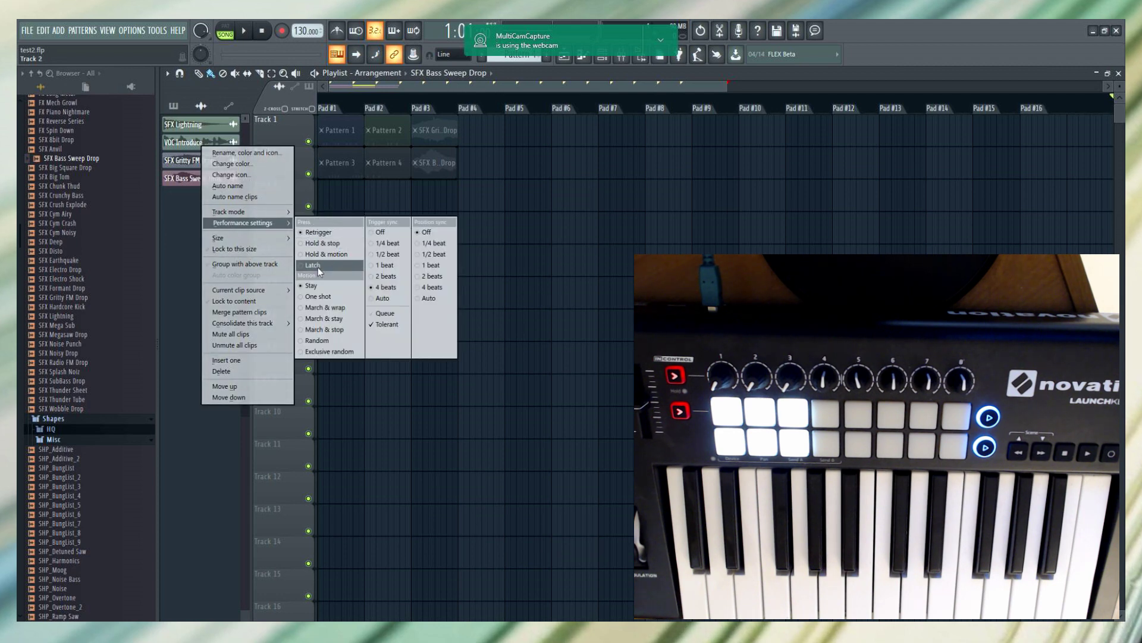
pyautogui.click(302, 297)
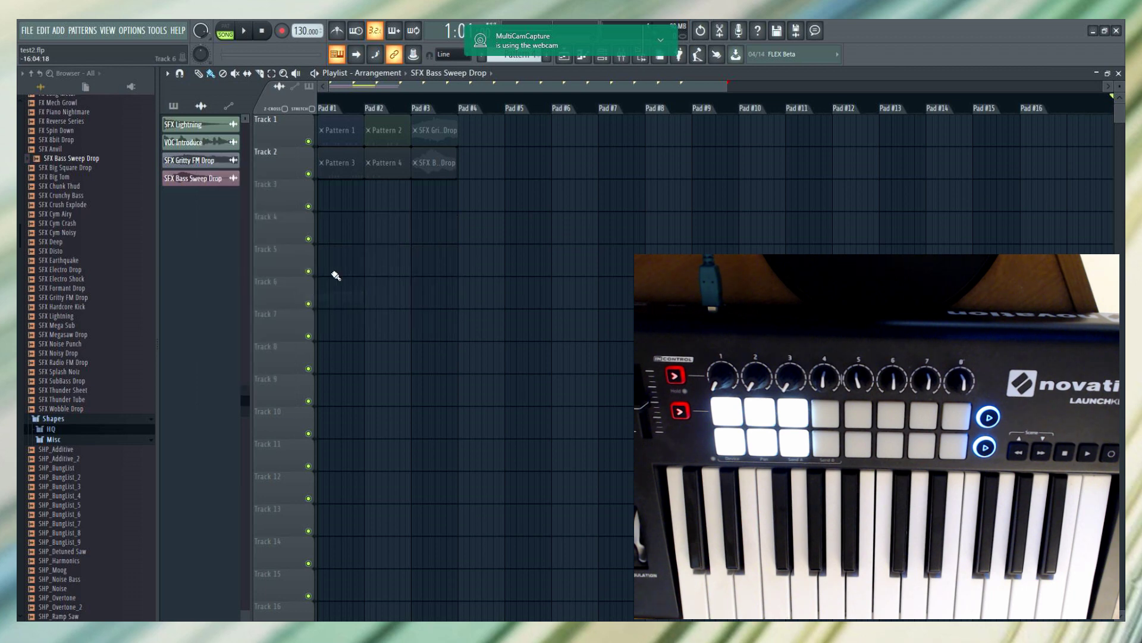
# - Start, stop and restart song playback so Launchkey pads can trigger clips live
pyautogui.click(245, 31)
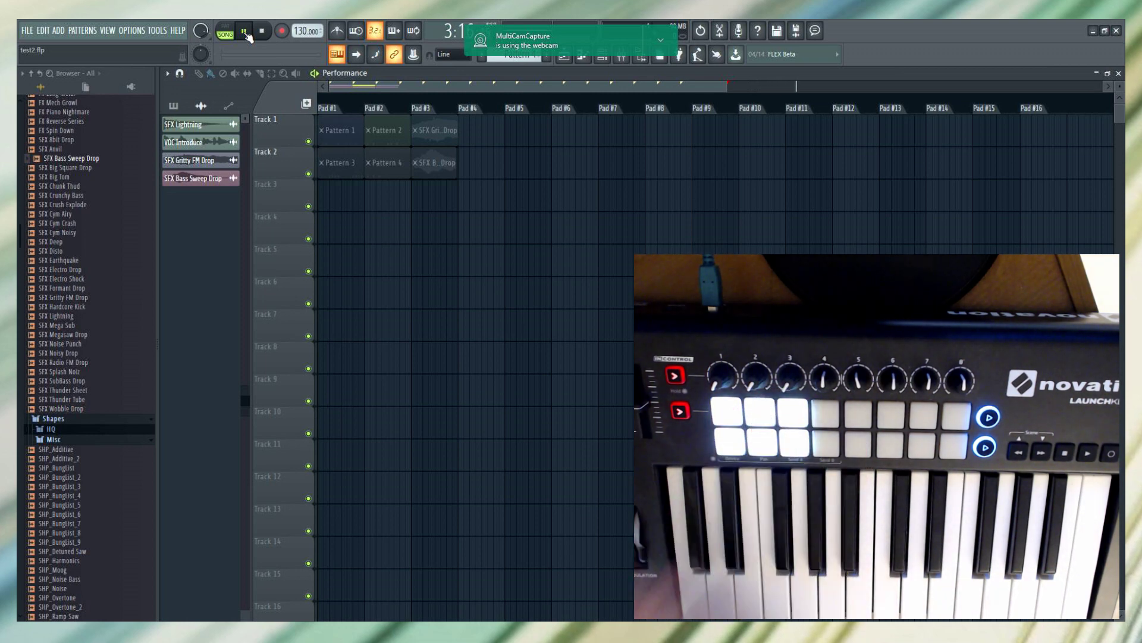
pyautogui.click(245, 35)
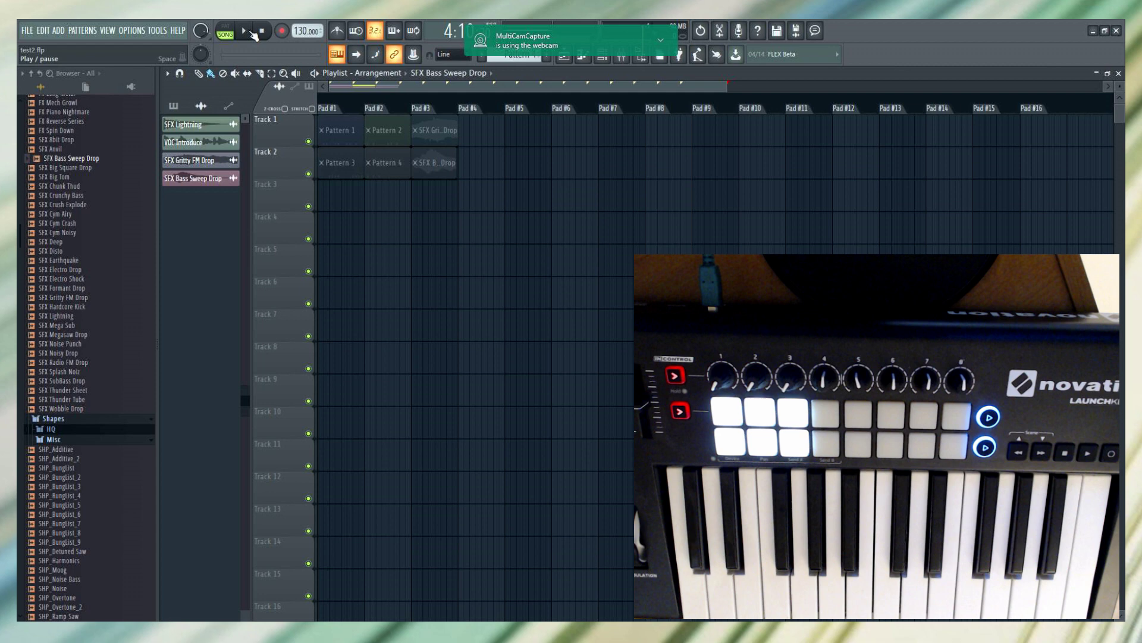
pyautogui.click(245, 33)
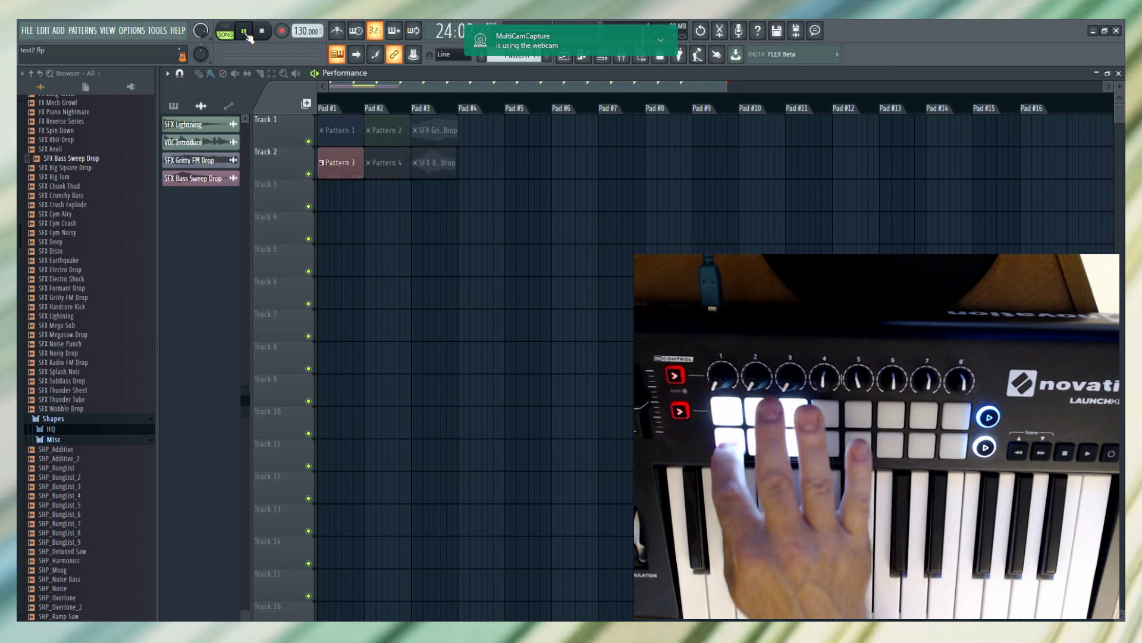
# - Set Track 1's performance settings to Retrigger and March & wrap
pyautogui.rightClick(281, 127)
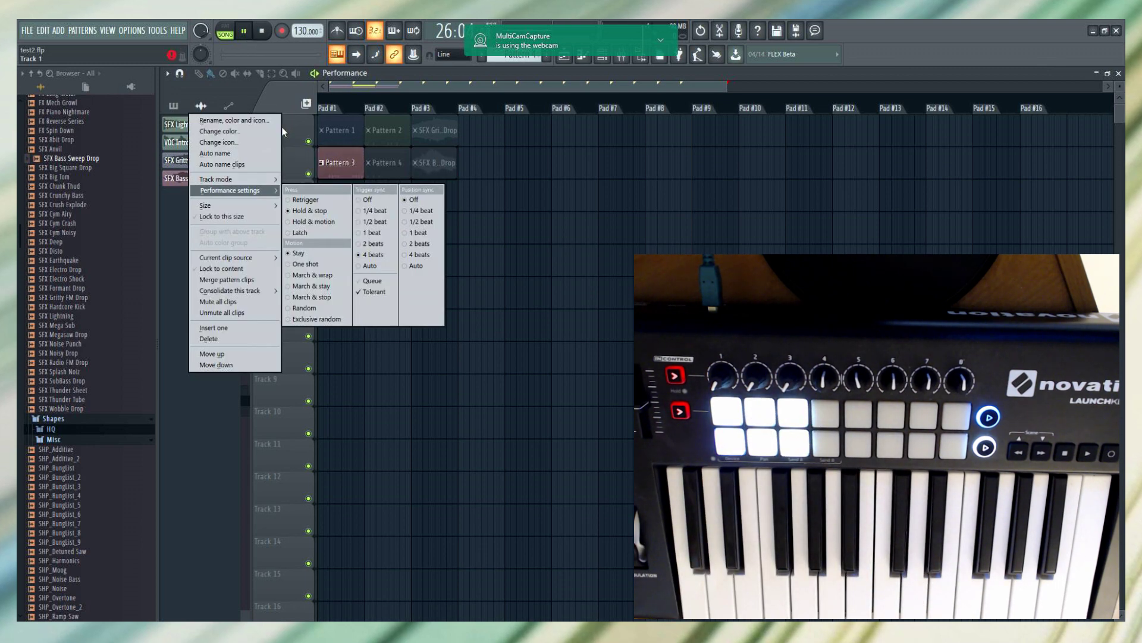
pyautogui.click(288, 200)
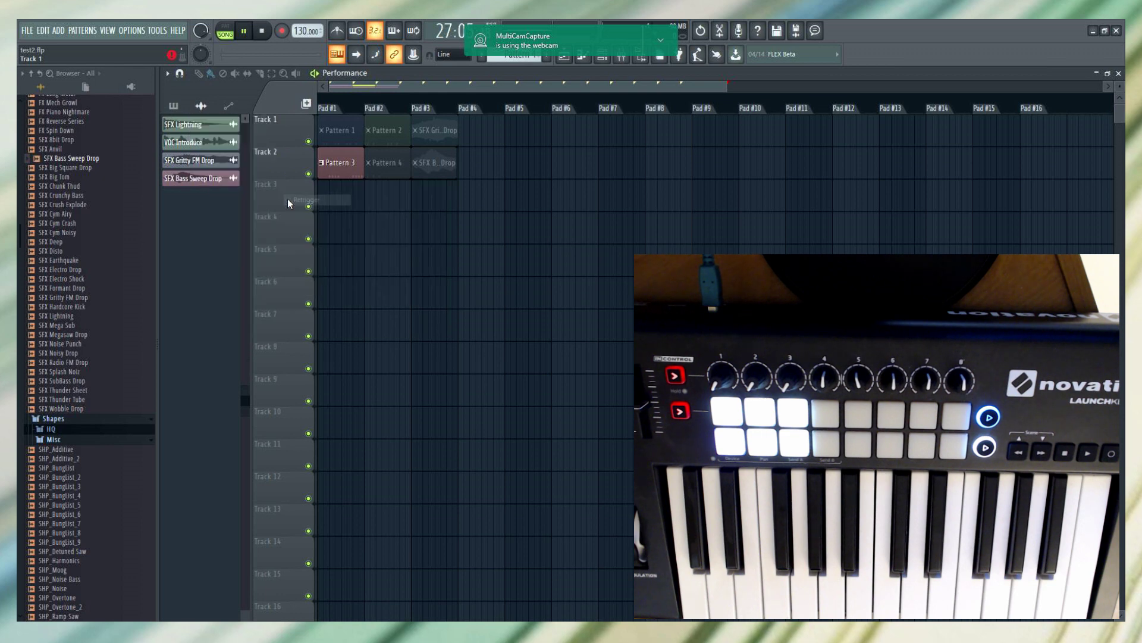
pyautogui.rightClick(269, 132)
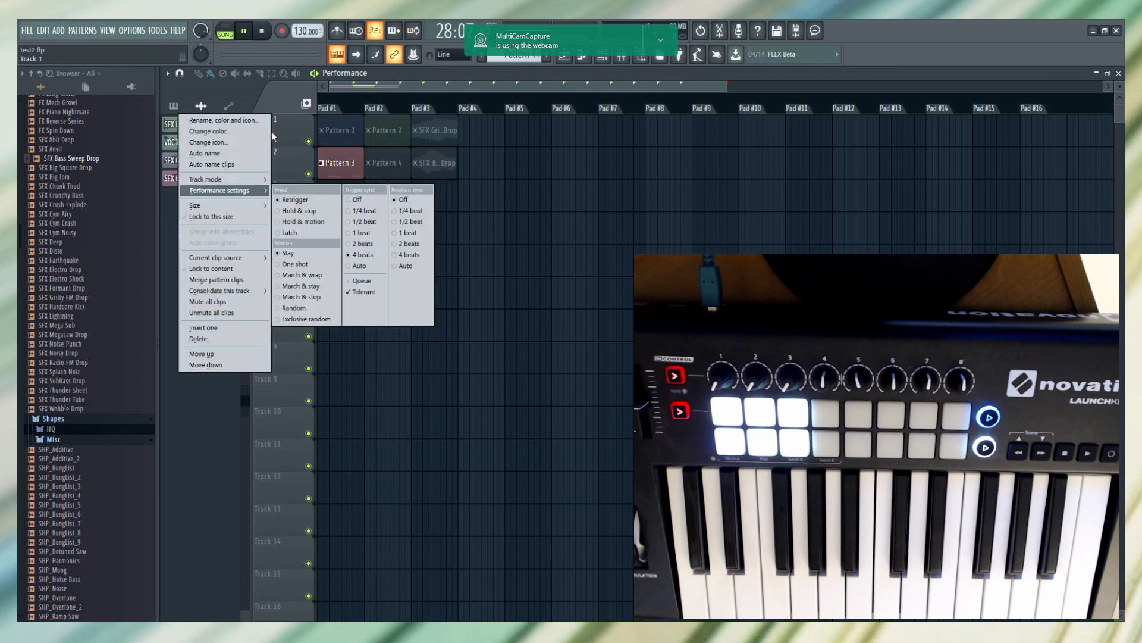
pyautogui.click(292, 275)
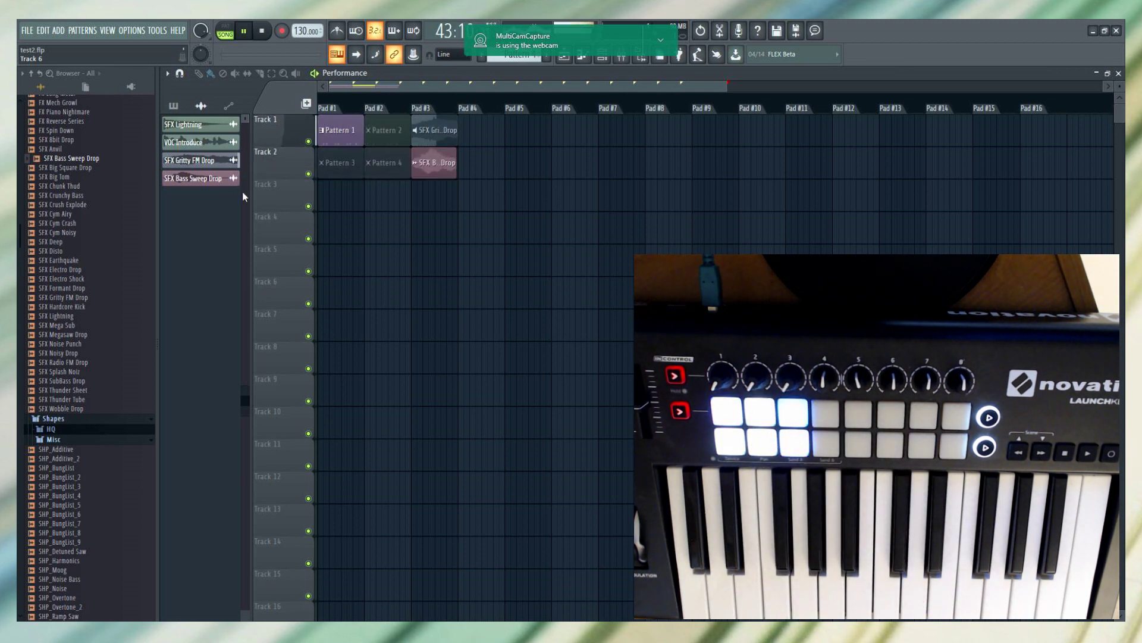
# - Set Track 2's performance clip motion to March & wrap during playback
pyautogui.rightClick(281, 163)
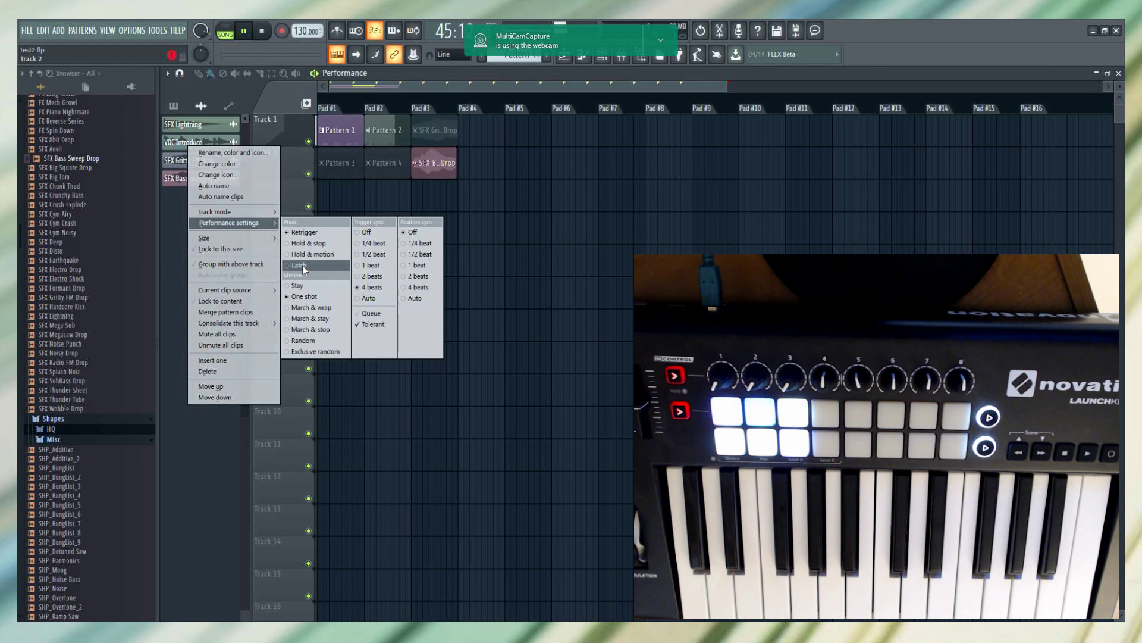
pyautogui.click(288, 309)
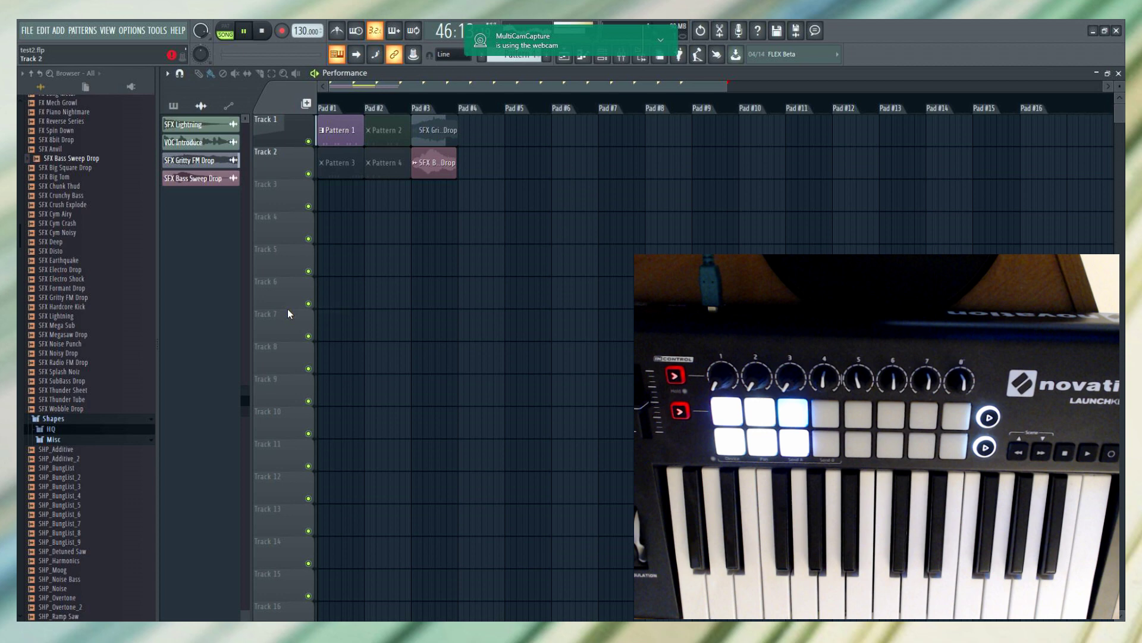